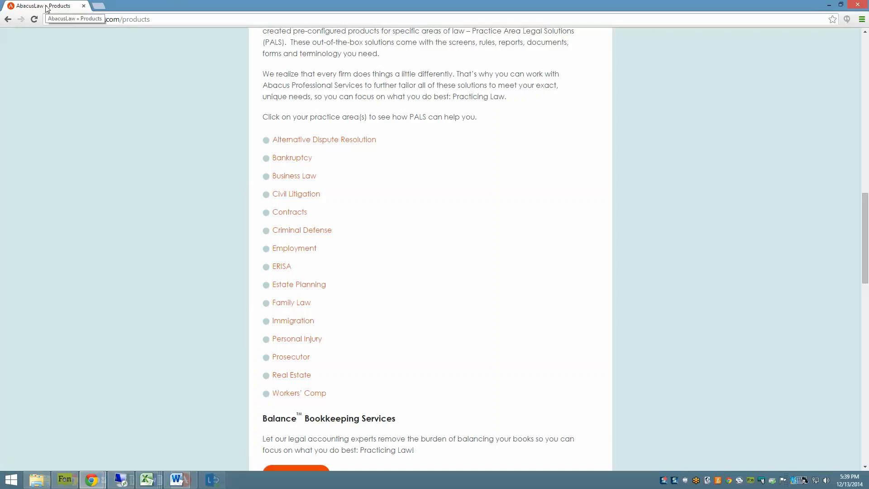
Switch to AbacusLaw and open the Abacus Immigration General Intake Form
left_click_drag(47, 8, 868, 68)
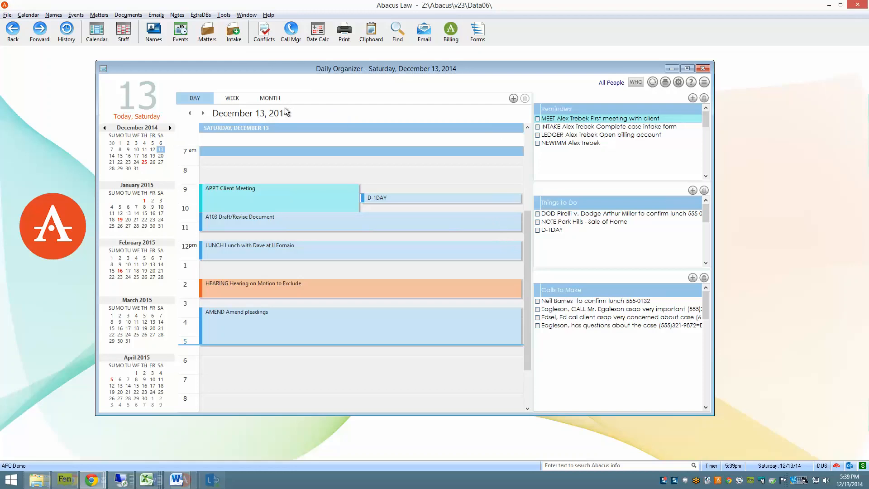
left_click(240, 38)
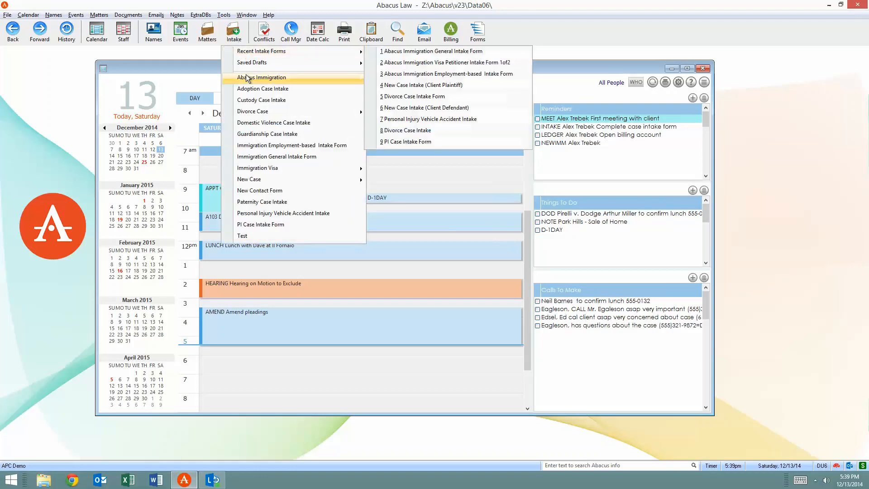
mouse_move(247, 78)
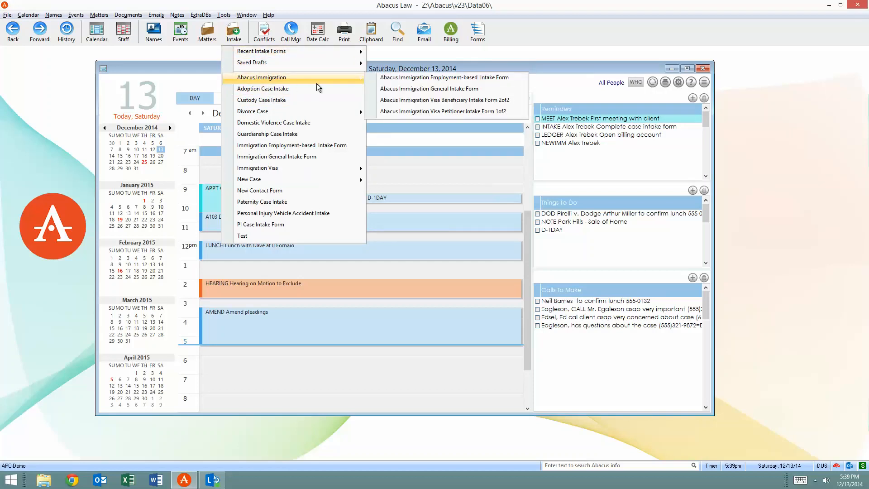
left_click(421, 93)
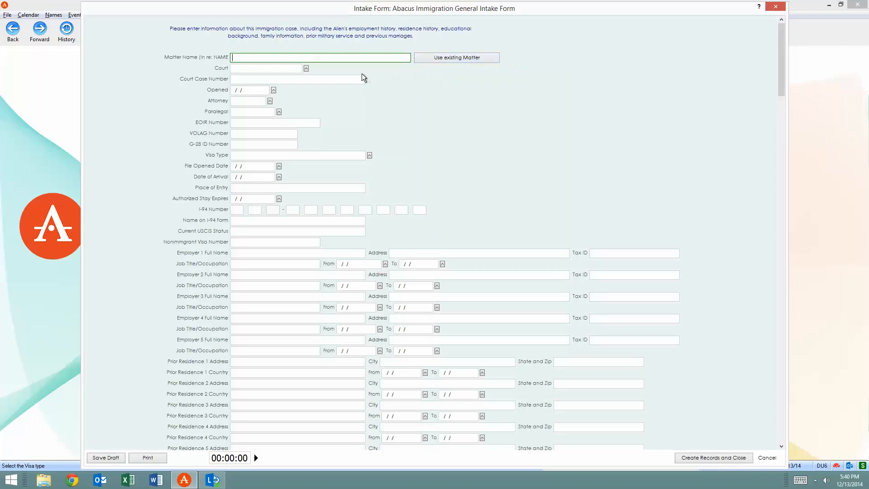
Skim the general intake form from the matter details to the alien's personal information and return to its beginning
scroll(445, 240, "down", 10)
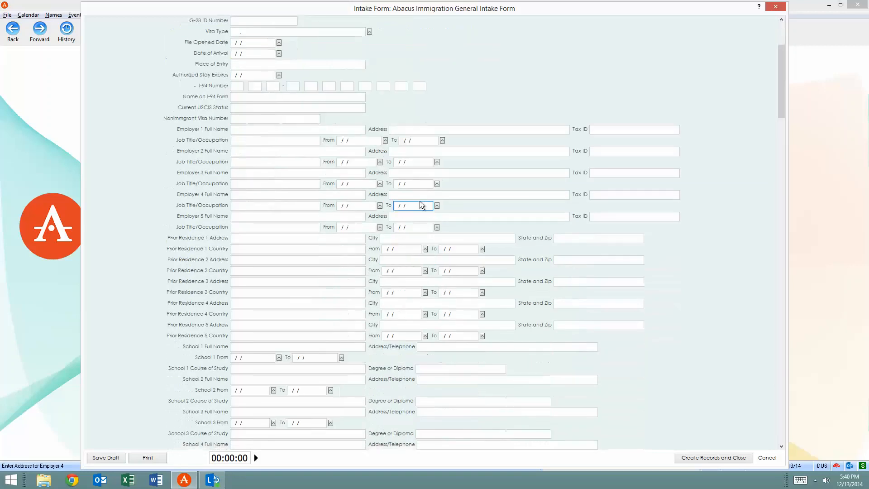
scroll(445, 197, "down", 5)
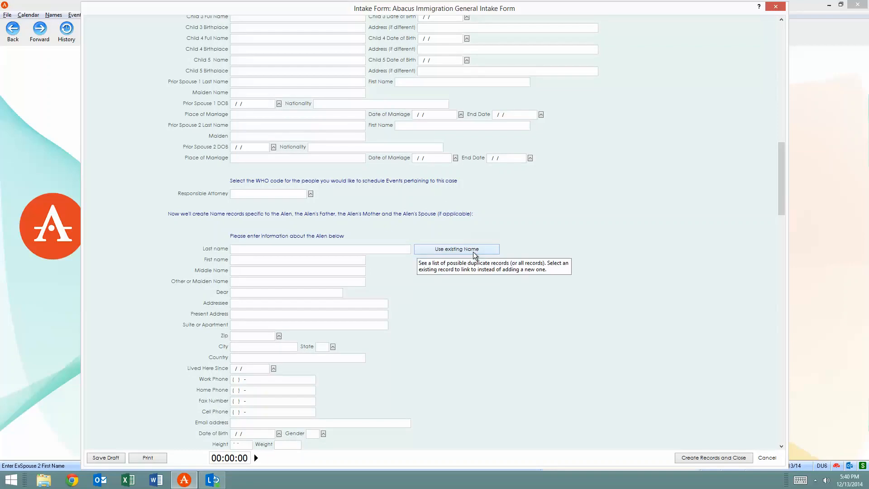
left_click(239, 281)
scroll(332, 263, "down", 3)
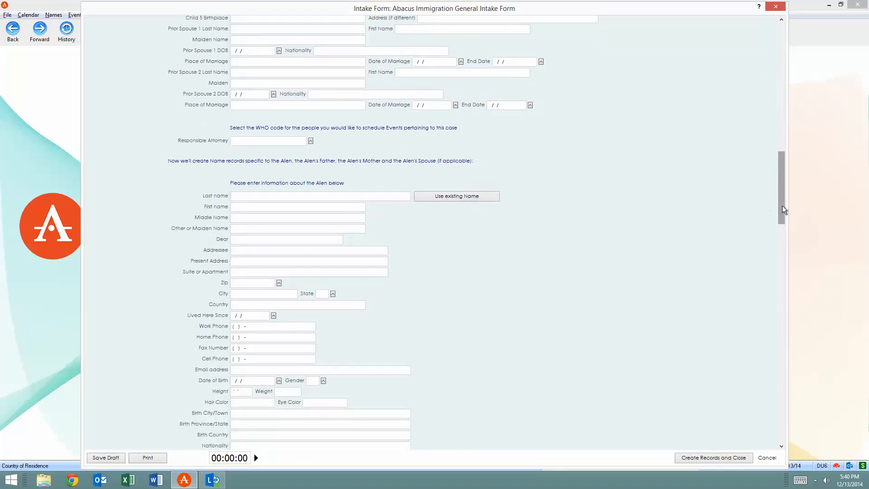
left_click_drag(782, 209, 787, 226)
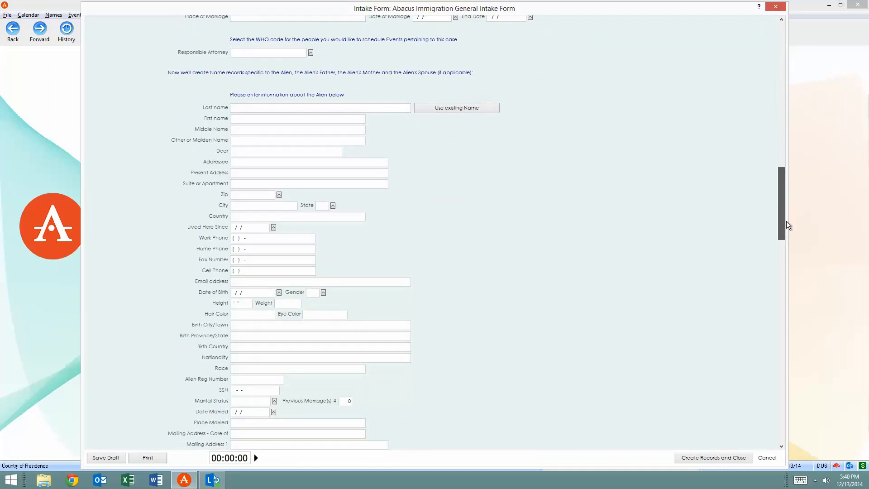
left_click_drag(788, 224, 791, 68)
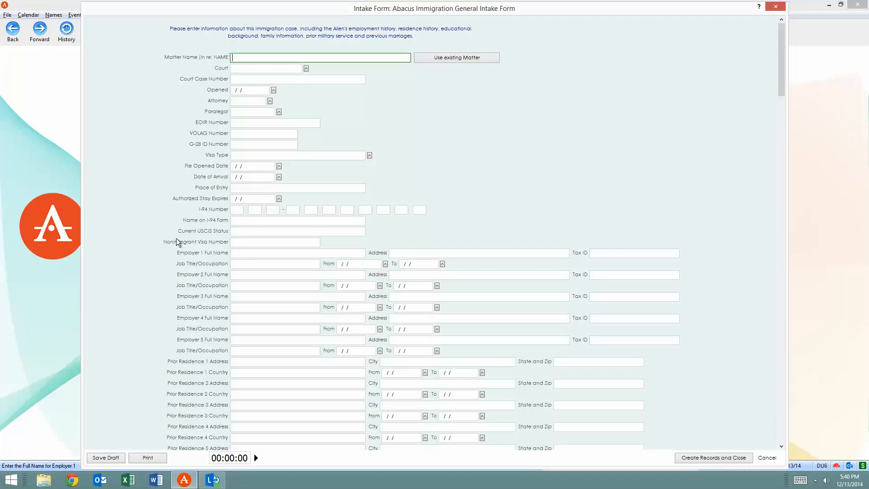
Examine the intake form's employment, residence, school, military, children and prior spouse fields, up to the responsible attorney
scroll(227, 344, "down", 3)
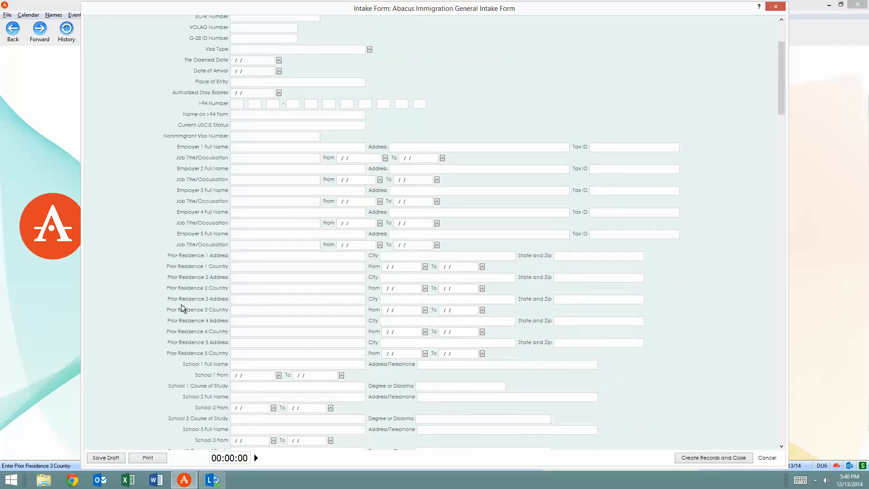
left_click(237, 291)
scroll(231, 294, "down", 7)
scroll(222, 271, "down", 3)
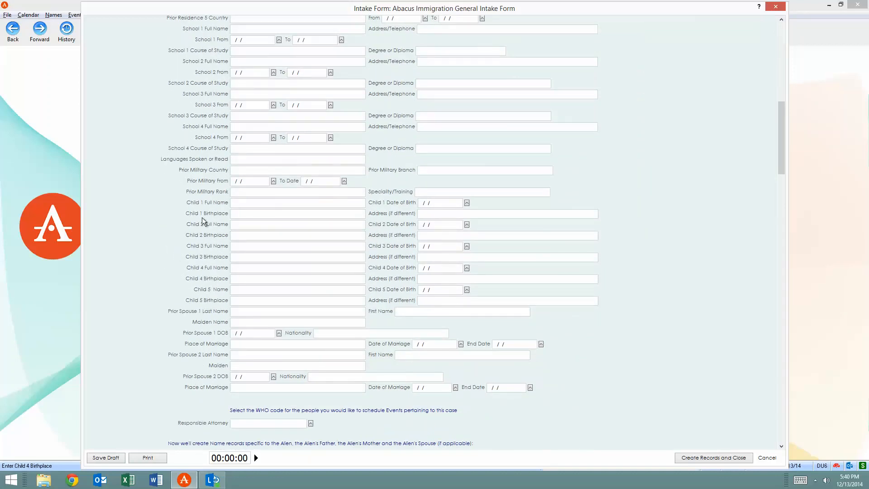
scroll(254, 292, "down", 2)
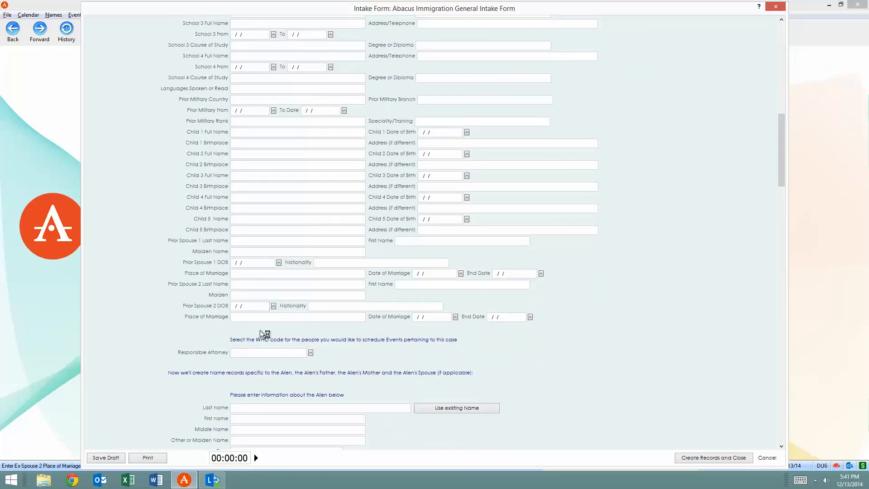
scroll(252, 301, "down", 3)
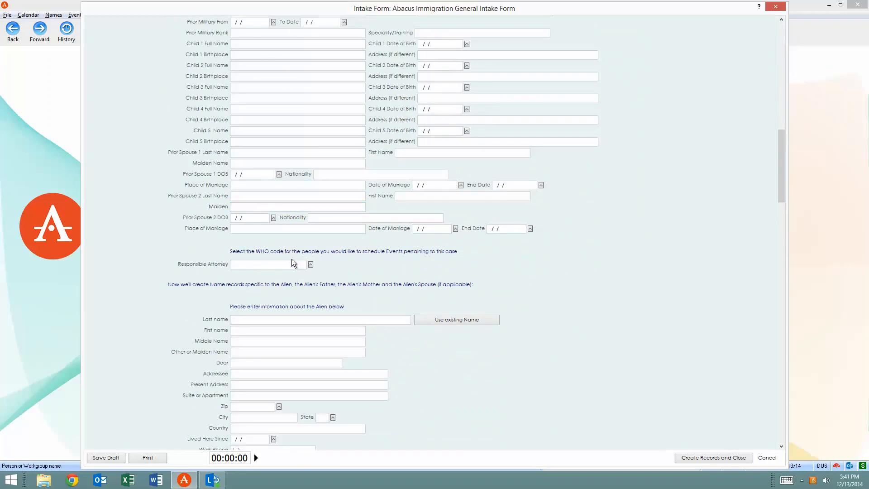
Examine the alien's contact, birth and marital fields and the mailing, foreign and future address fields
scroll(293, 237, "down", 7)
left_click(286, 238)
scroll(292, 235, "down", 4)
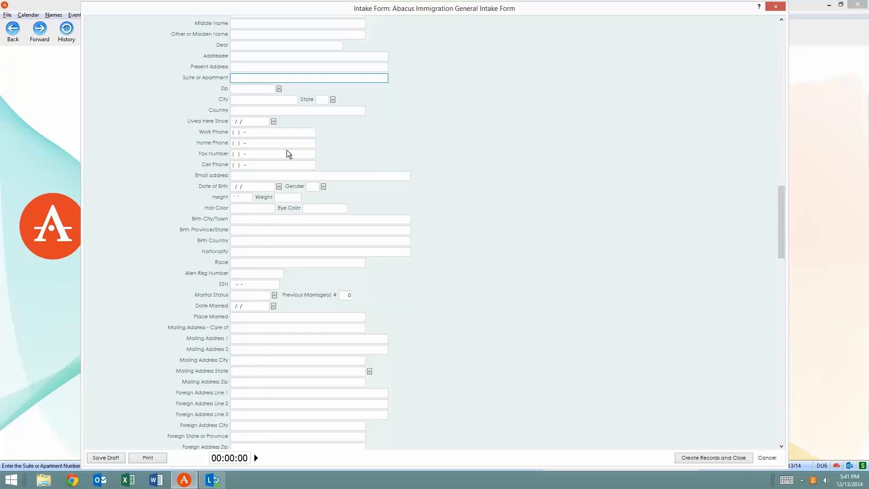
scroll(261, 269, "down", 3)
scroll(261, 269, "down", 4)
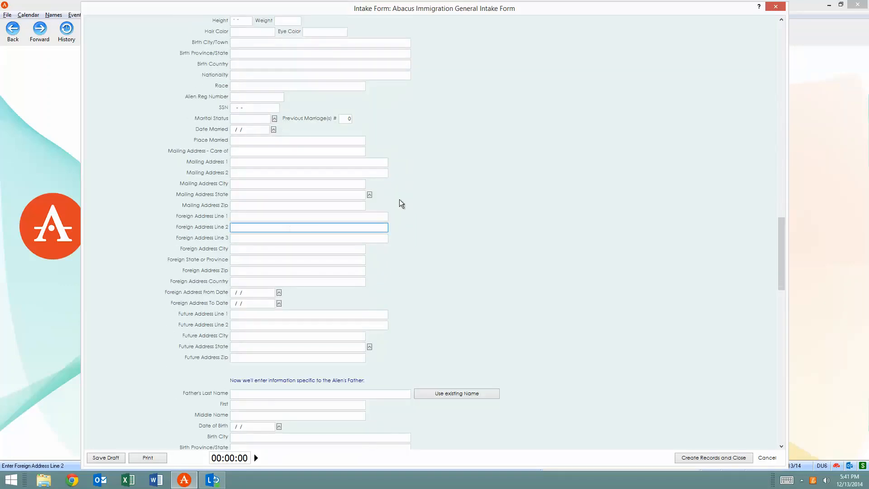
scroll(249, 284, "down", 2)
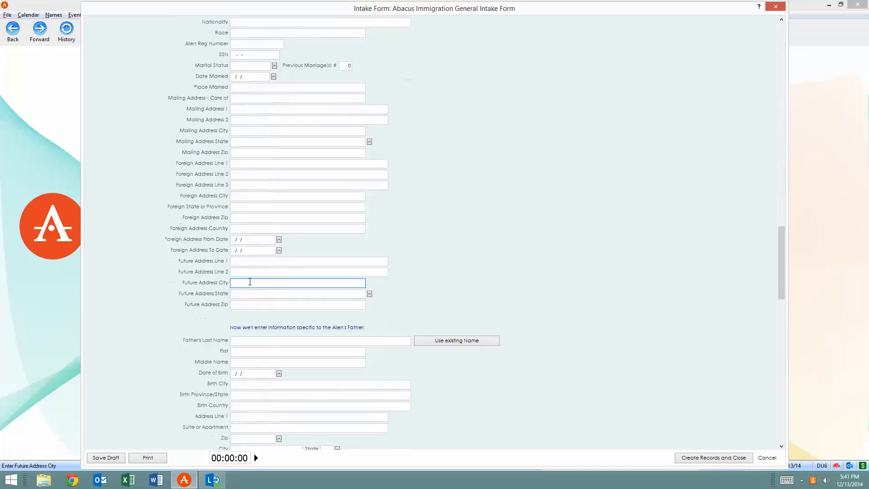
scroll(321, 225, "down", 4)
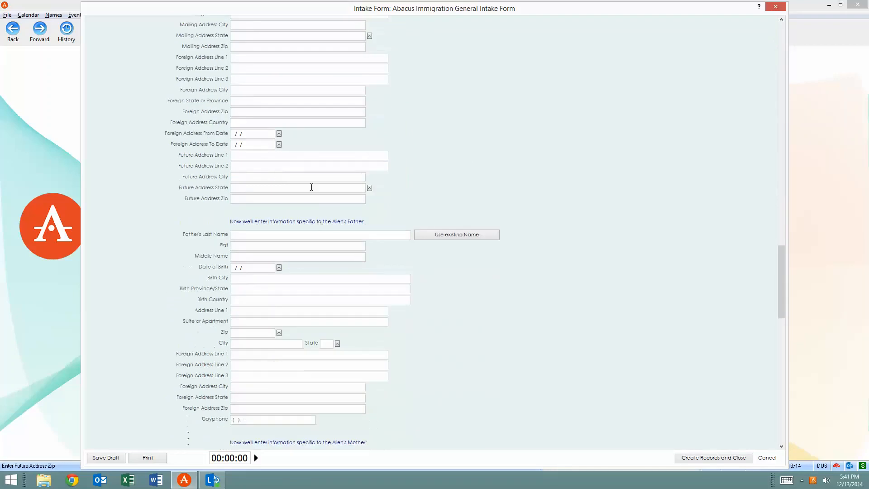
Examine the father, mother and spouse sections and the note field, and close the intake form without creating records
scroll(310, 132, "down", 3)
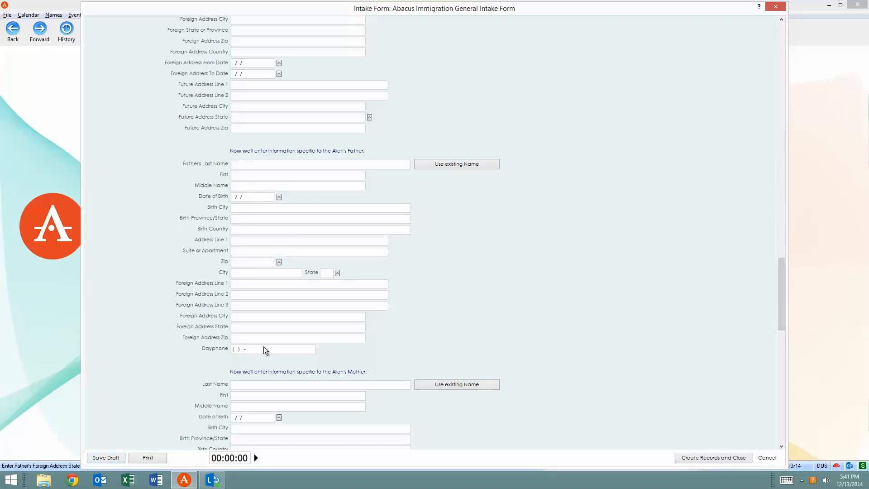
scroll(361, 240, "down", 3)
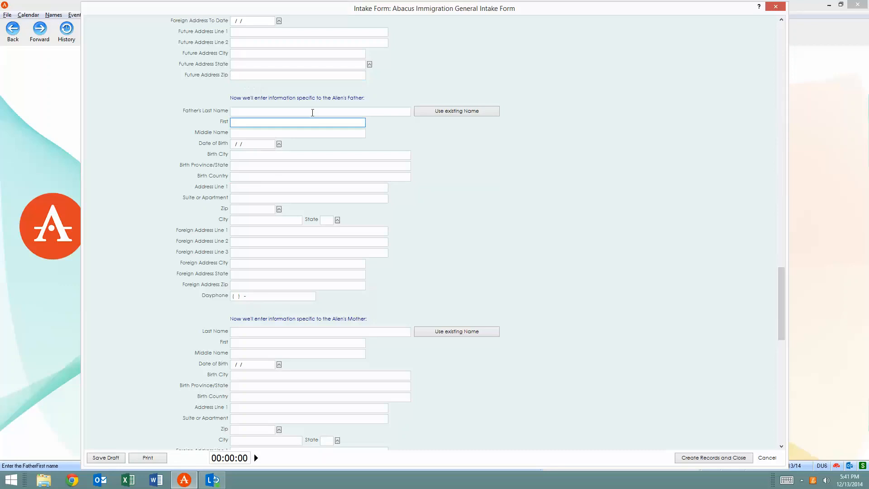
scroll(401, 109, "down", 3)
scroll(403, 110, "down", 15)
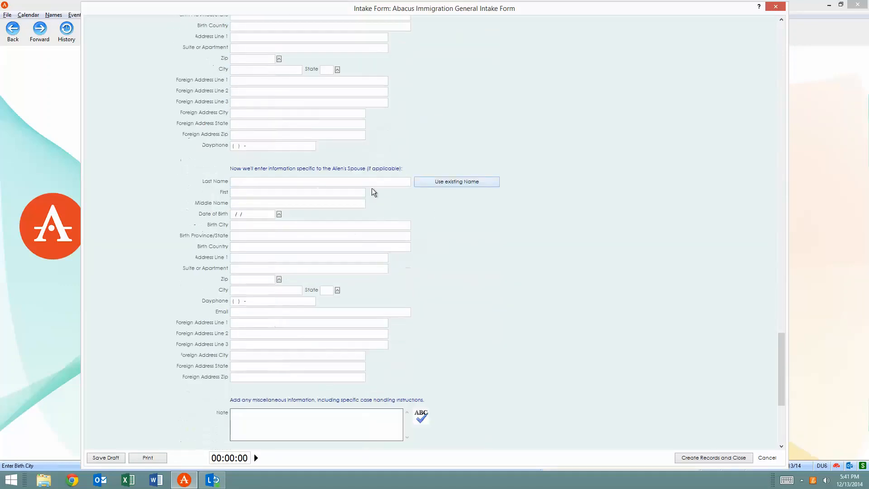
scroll(427, 274, "down", 3)
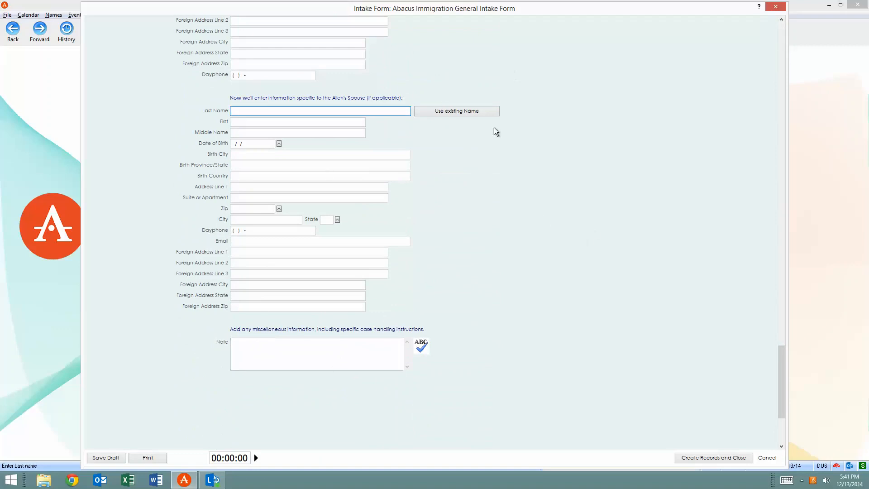
scroll(410, 153, "up", 4)
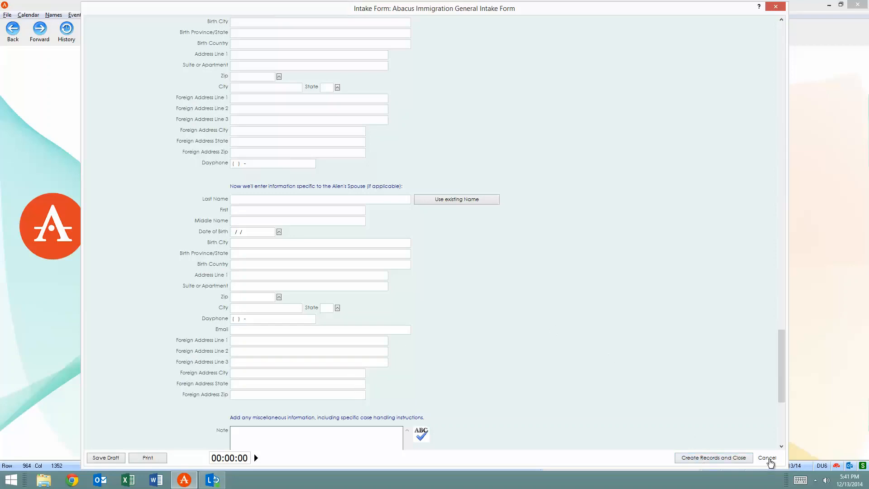
left_click(768, 458)
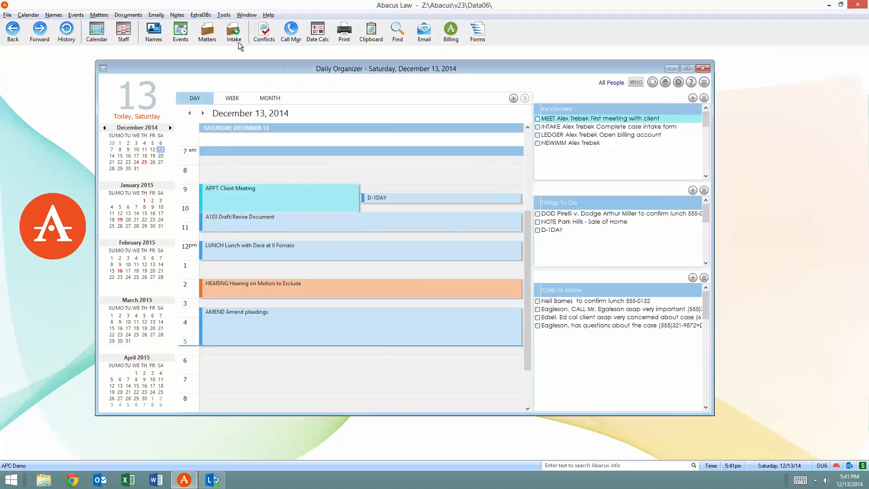
Open the matter with case code IMM-WORK from the list of matters
left_click(208, 32)
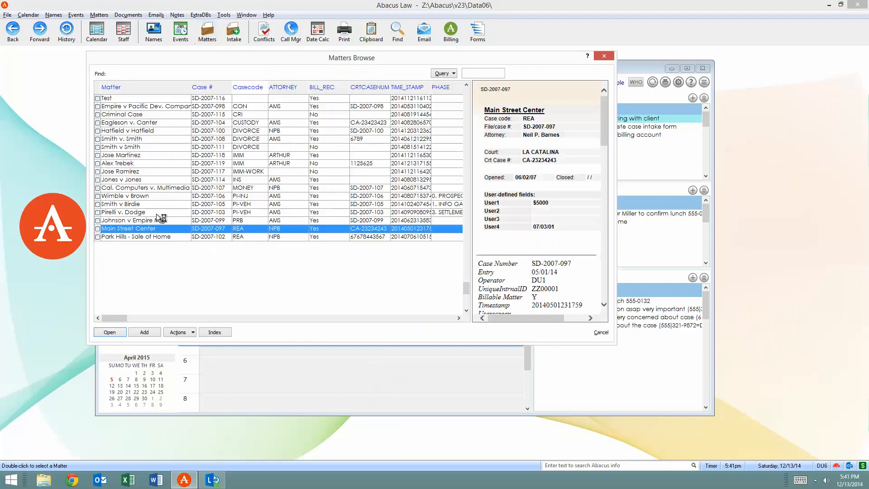
left_click(149, 172)
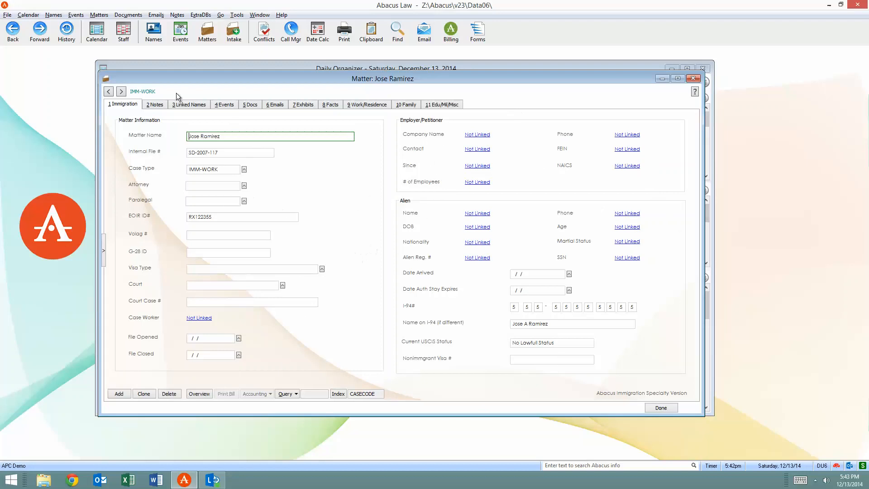
View the matter's notes, and open a blank new note and close it without entering anything
left_click(158, 107)
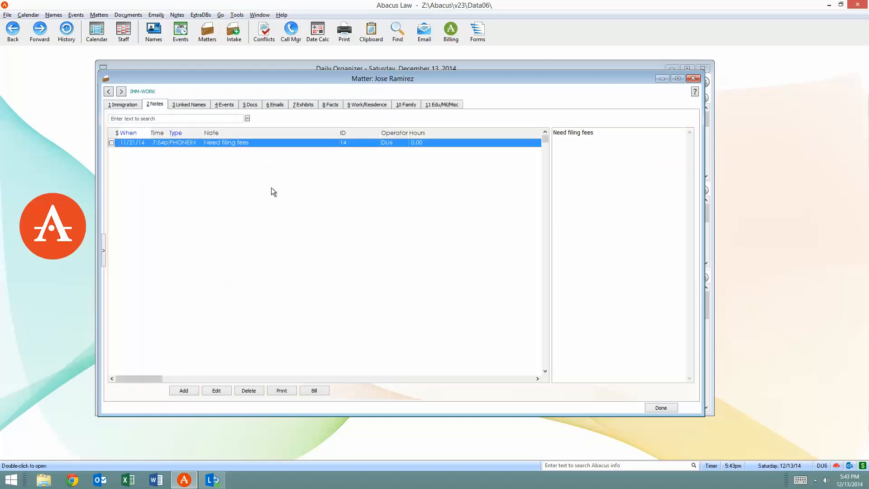
left_click(191, 392)
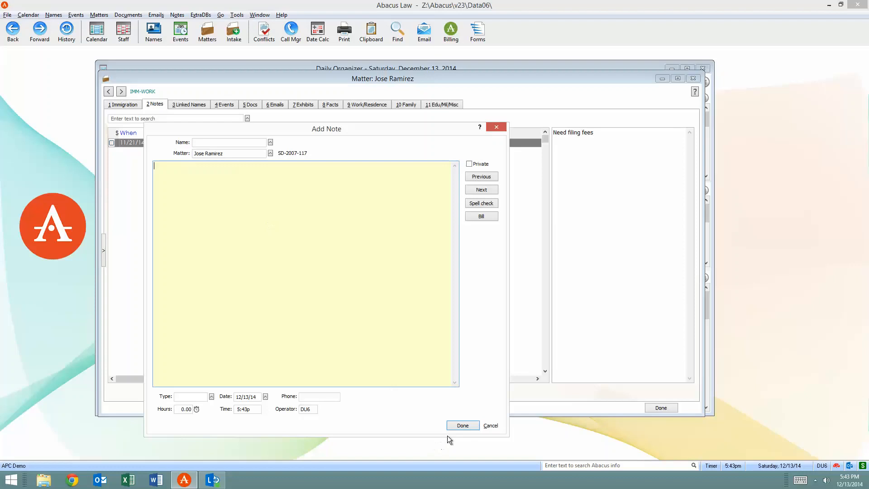
left_click(460, 429)
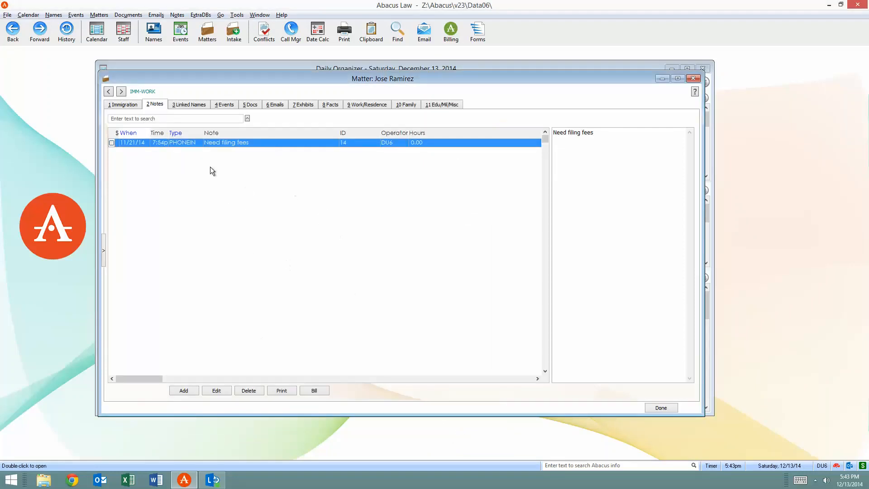
Compare the linked names of the IMM-WORK matter with those of the neighbouring IMM and DIVORCE matters, and return to view its events
left_click(181, 104)
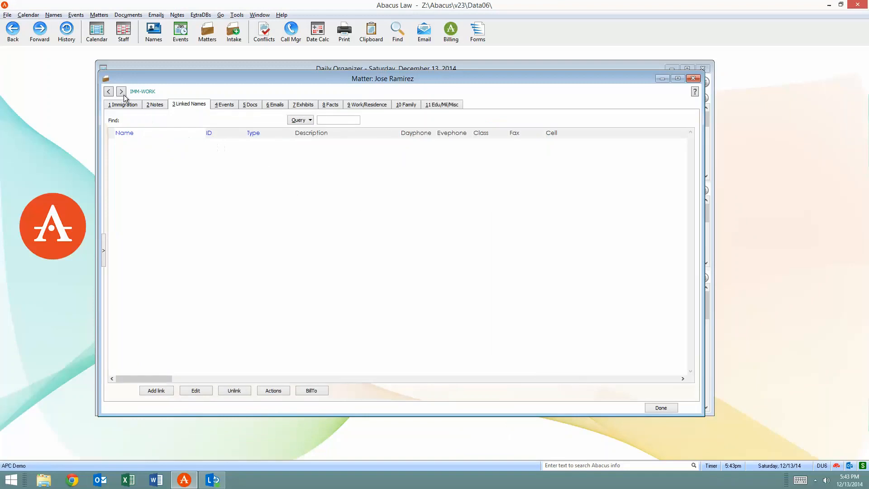
left_click(109, 92)
left_click(108, 92)
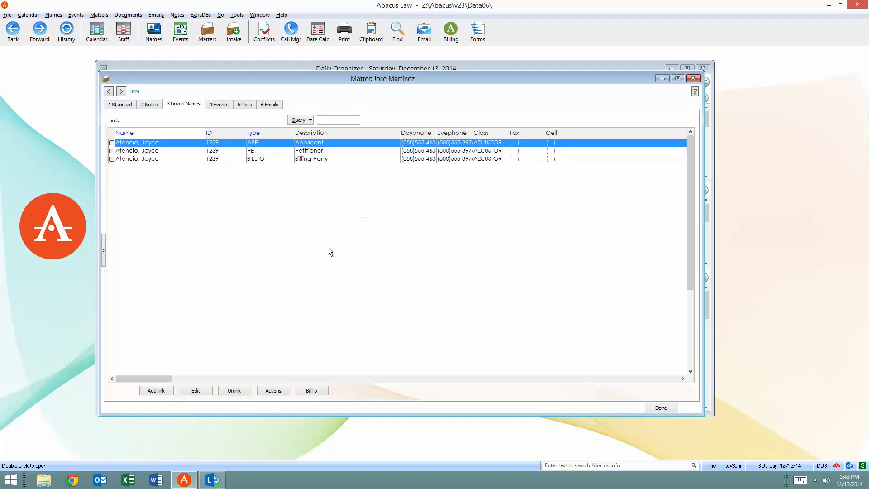
left_click(107, 92)
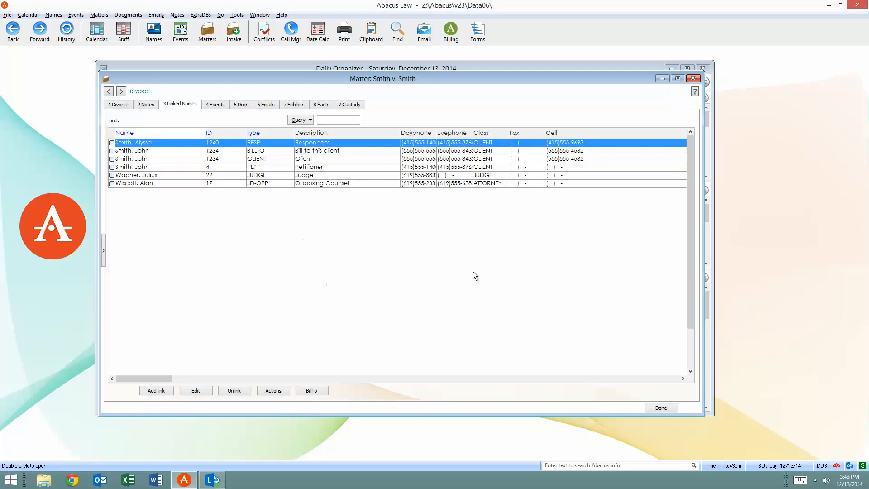
left_click(121, 91)
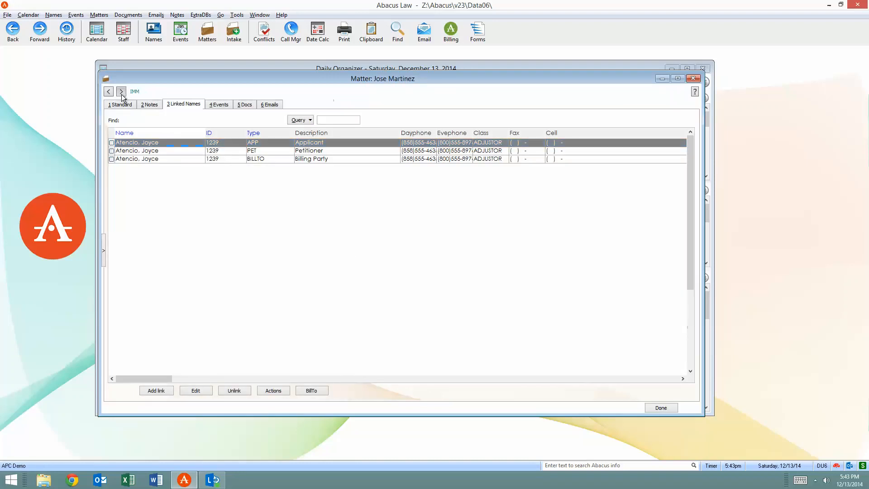
left_click(122, 92)
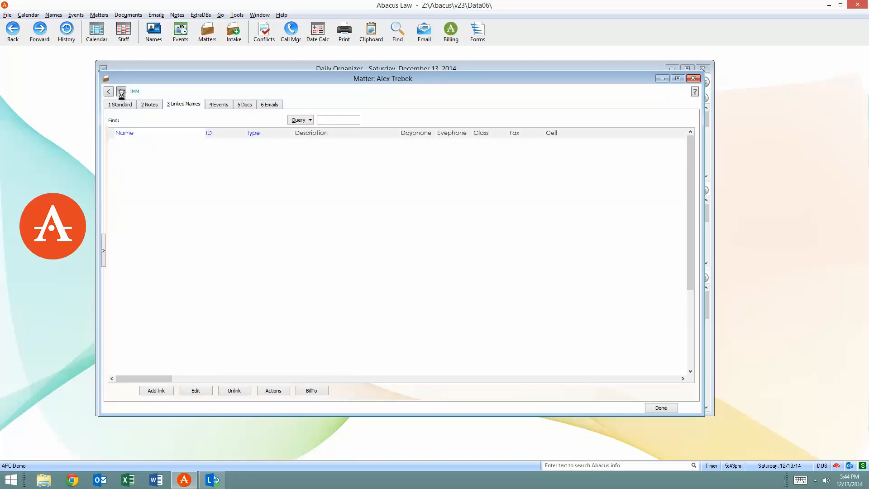
left_click(122, 94)
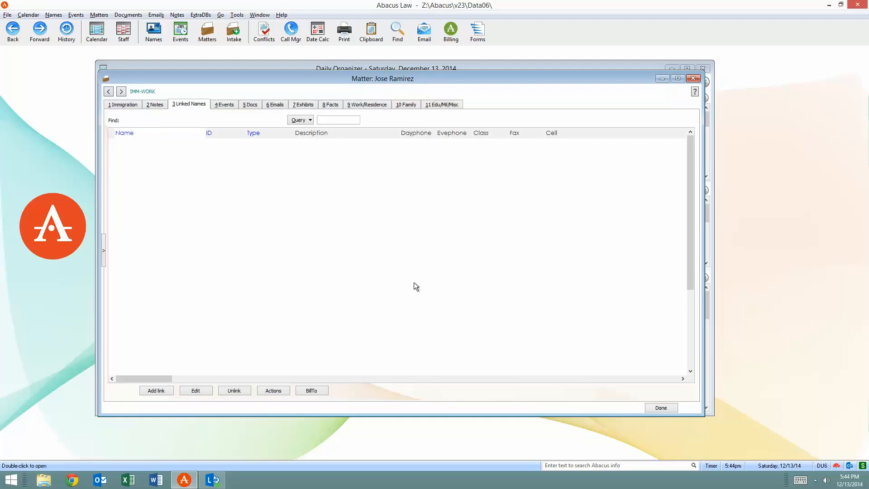
left_click(219, 105)
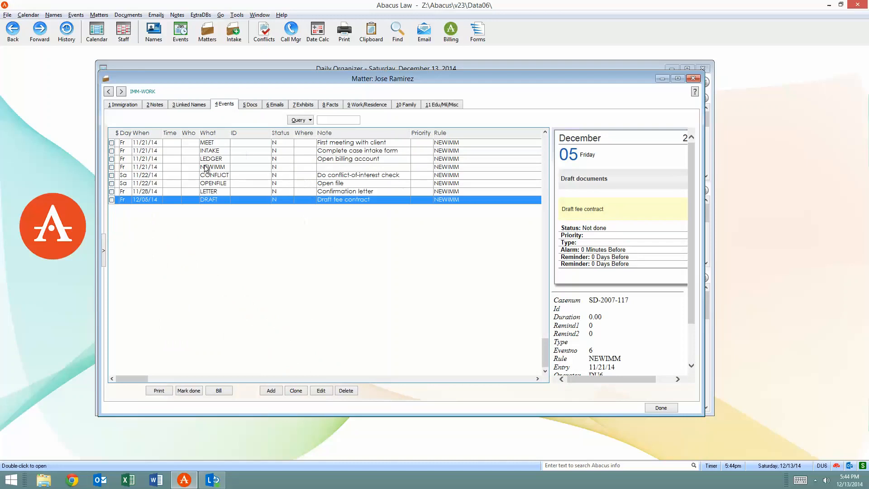
Review the details of the meeting, intake, billing account and conflict check events in the IMM-WORK matter
left_click(204, 144)
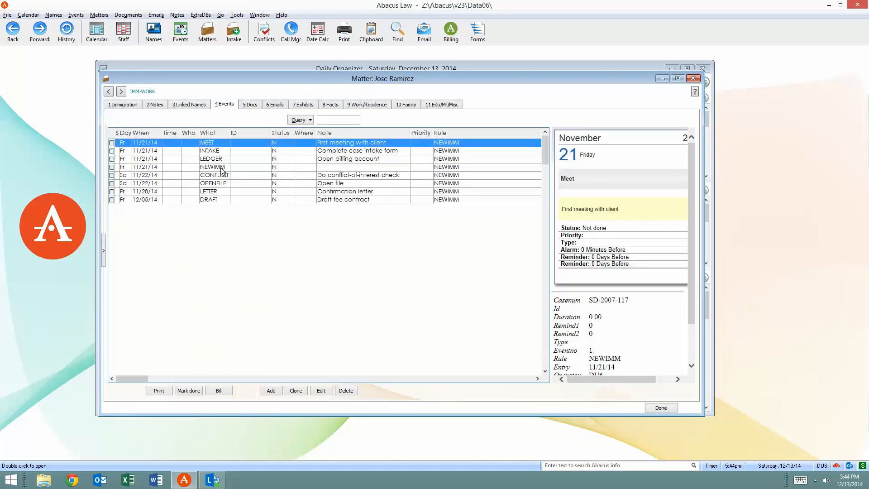
left_click(213, 152)
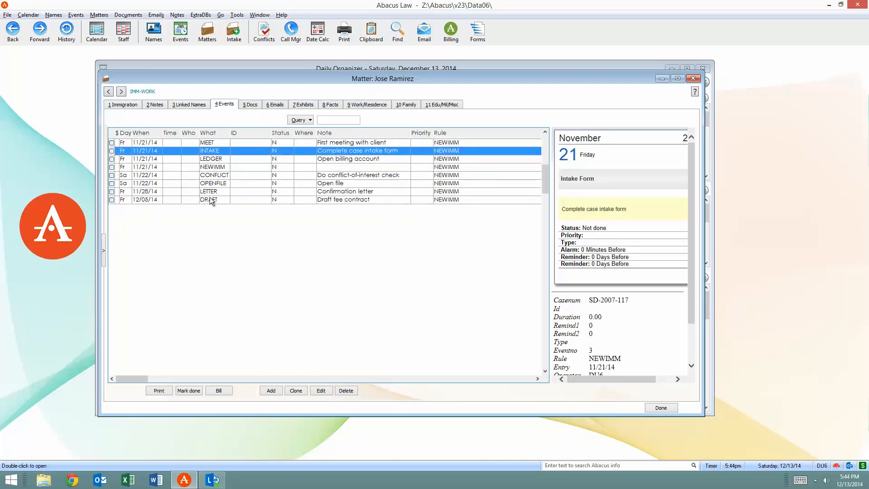
left_click(207, 144)
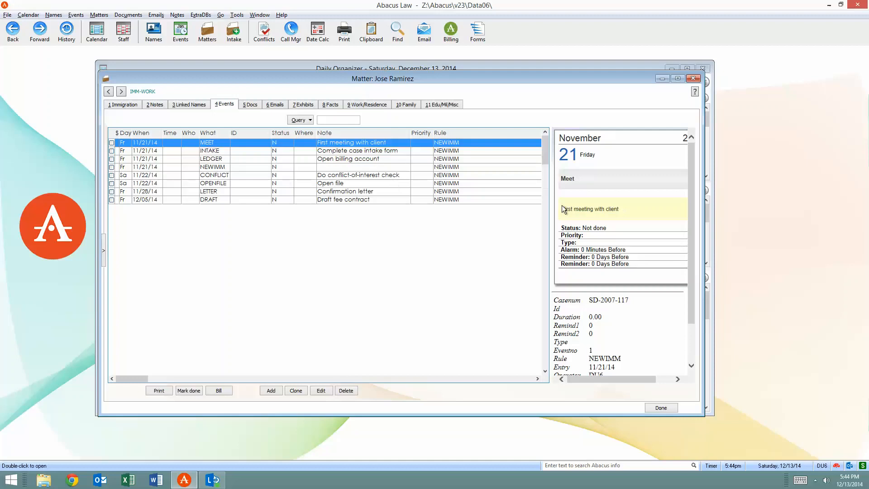
left_click(283, 152)
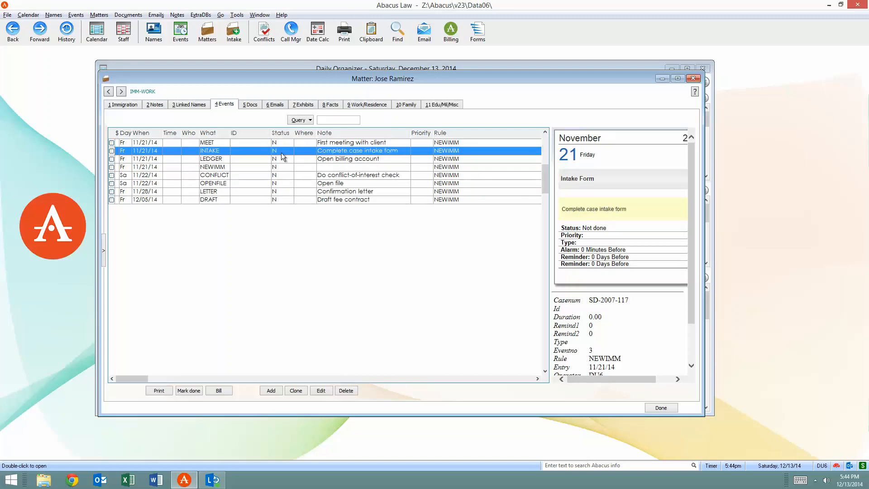
left_click(344, 160)
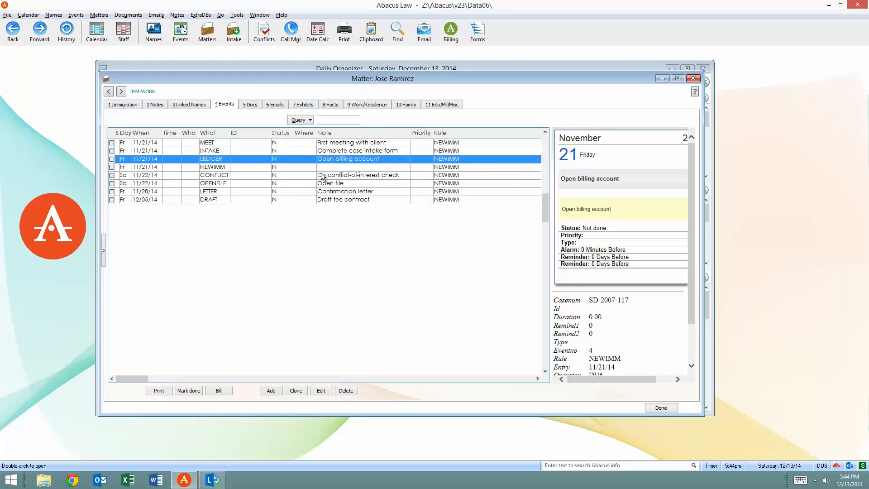
left_click(249, 177)
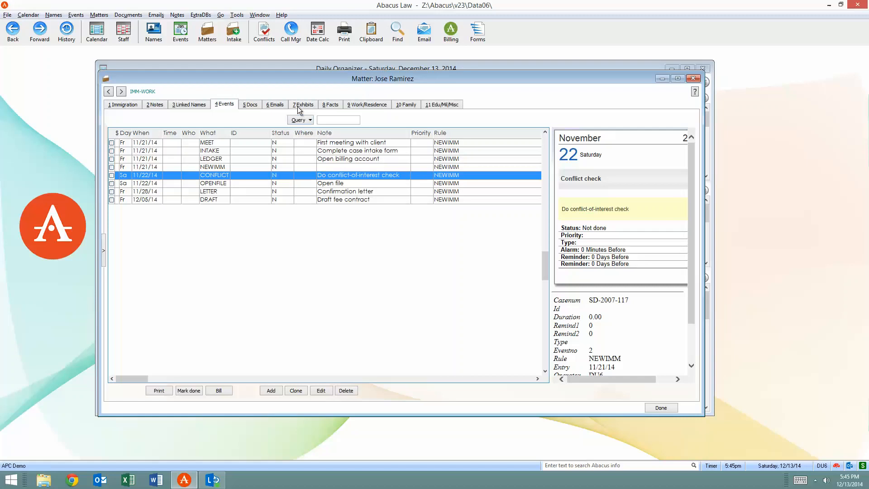
Examine the matter's employment and residence history, family information, and education, military and previous spouse fields
left_click(362, 105)
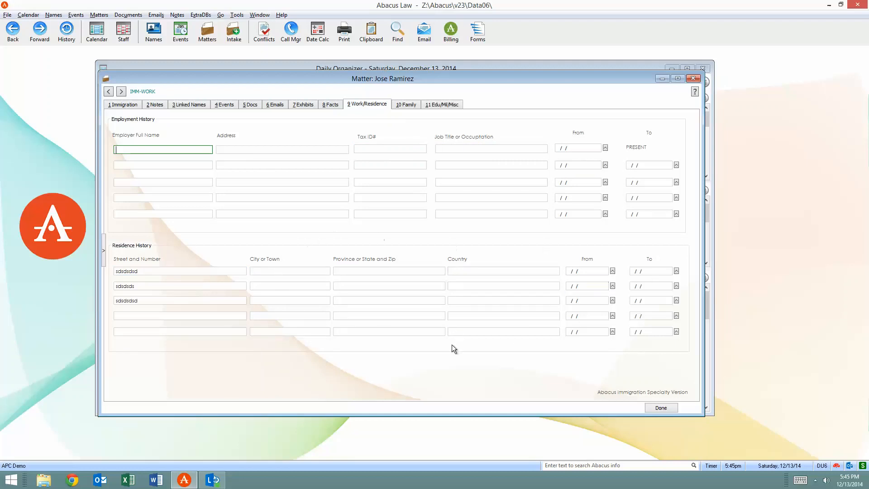
left_click(405, 105)
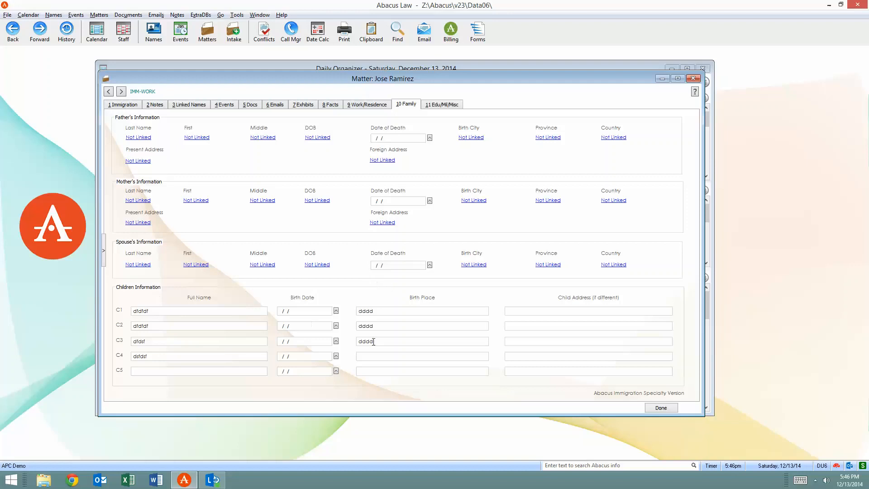
left_click(329, 324)
left_click(452, 104)
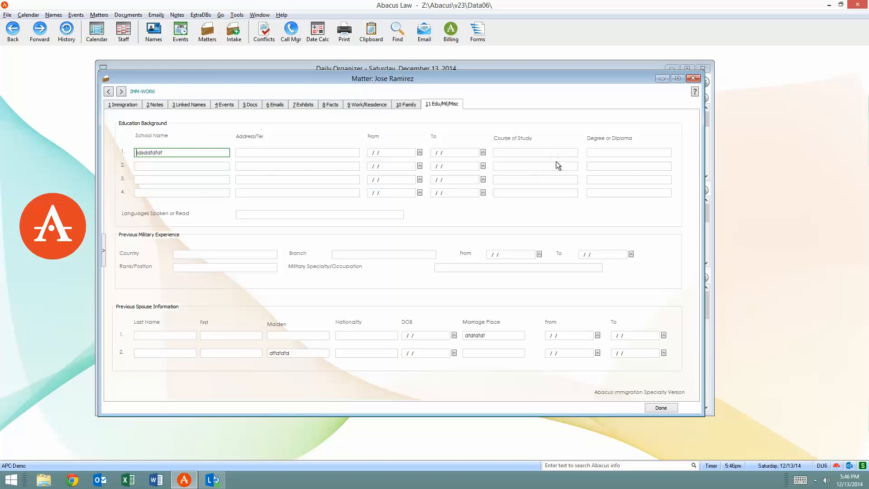
left_click(252, 213)
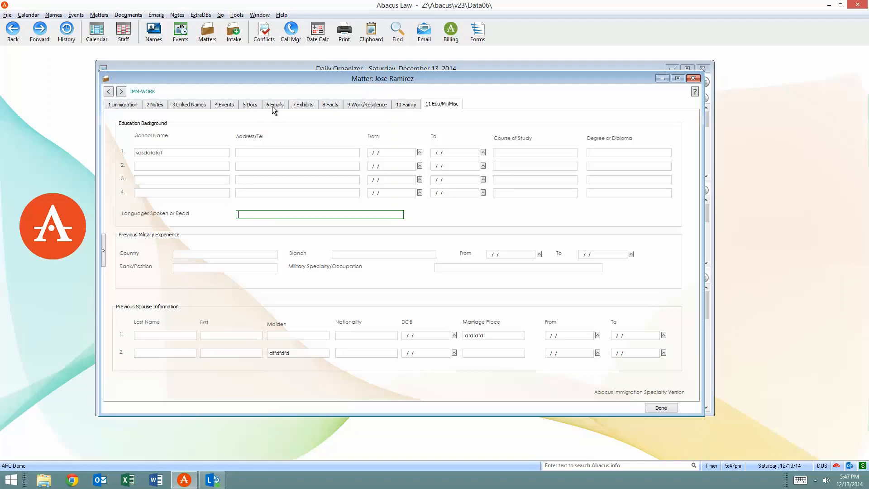
Add the Custom Office Templates folder from the Documents folder to the matter's documents, keeping the default document details
left_click(250, 106)
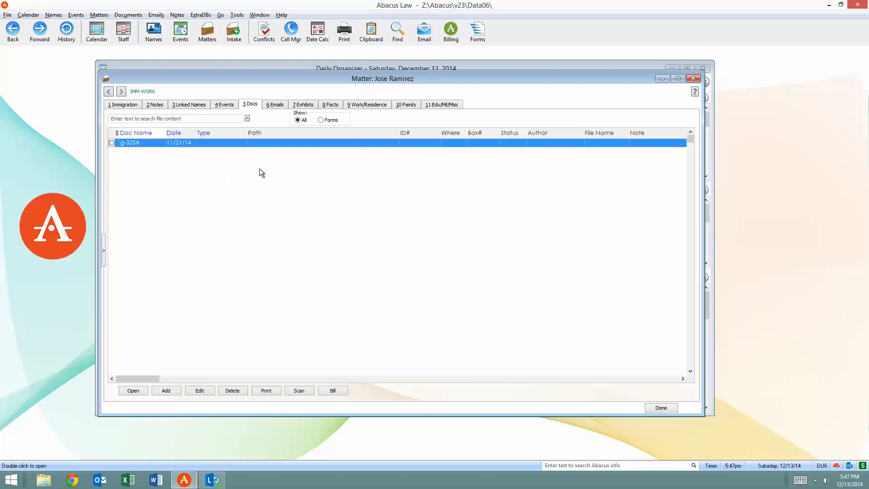
left_click(43, 481)
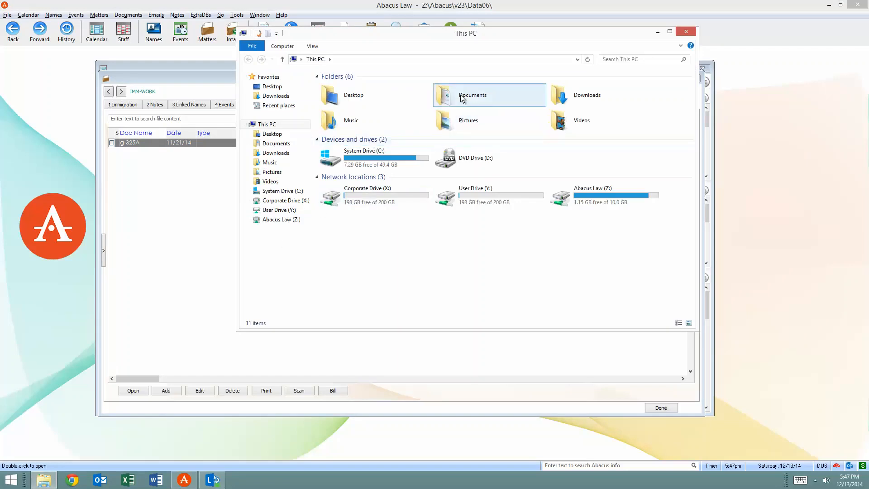
double_click(462, 99)
left_click(364, 89)
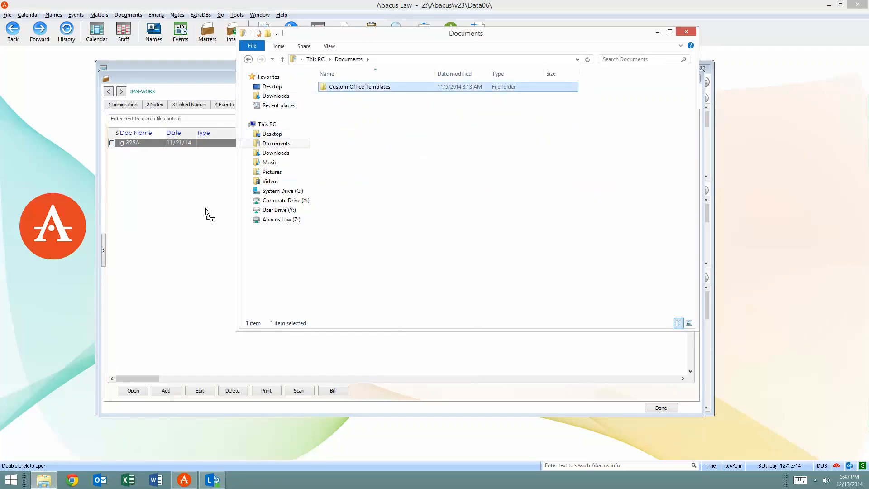
left_click_drag(160, 199, 160, 201)
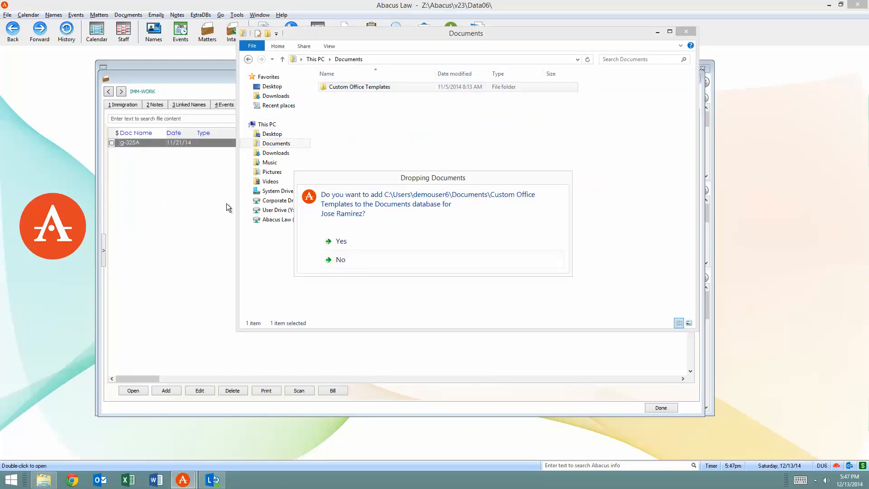
left_click(355, 240)
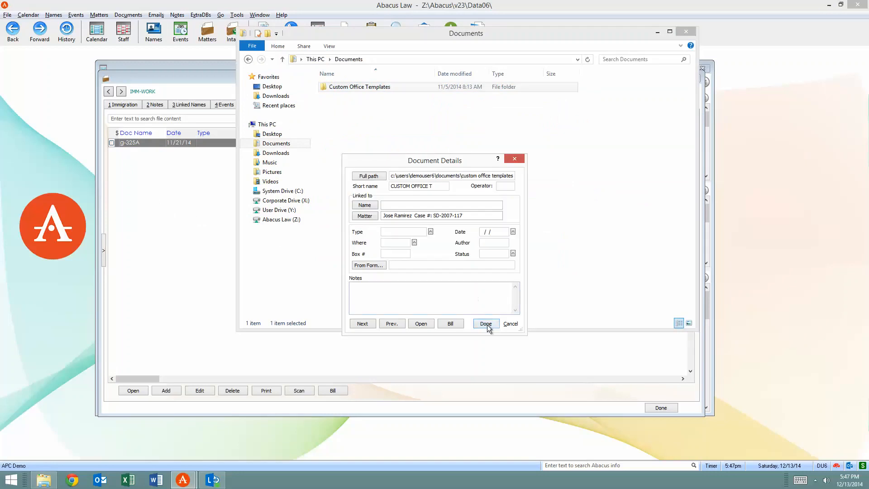
left_click(488, 325)
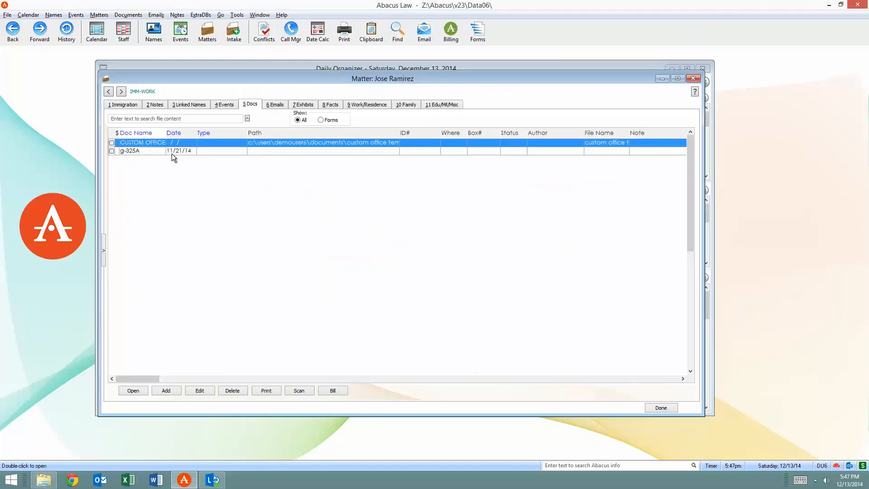
Open the Custom Office Templates and g-325A entries from the matter's documents, close both windows, and go to the file content search
left_click(220, 150)
double_click(219, 143)
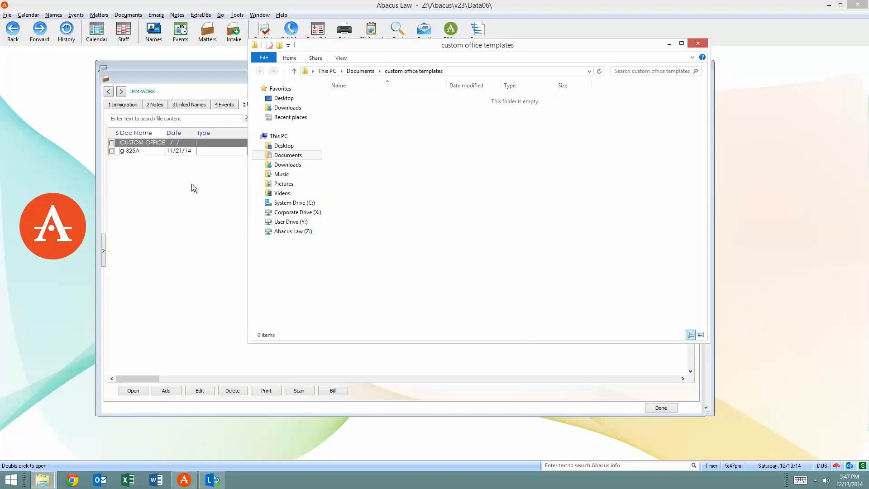
left_click(698, 43)
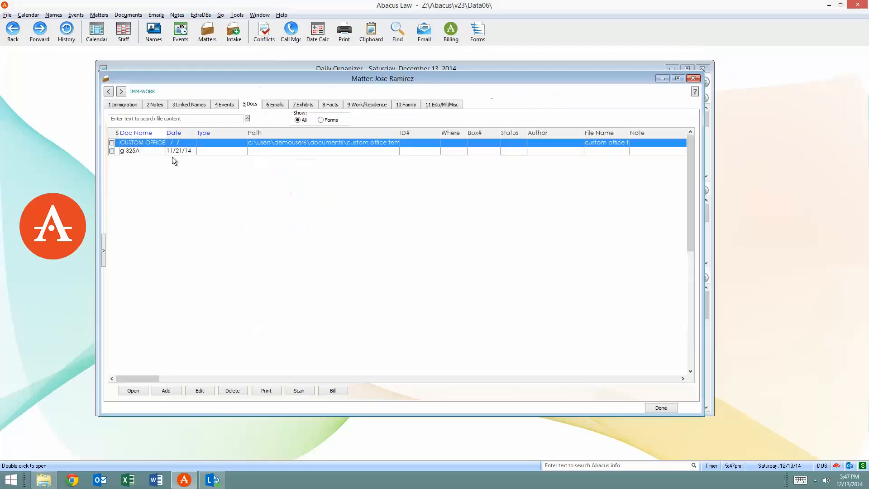
double_click(155, 150)
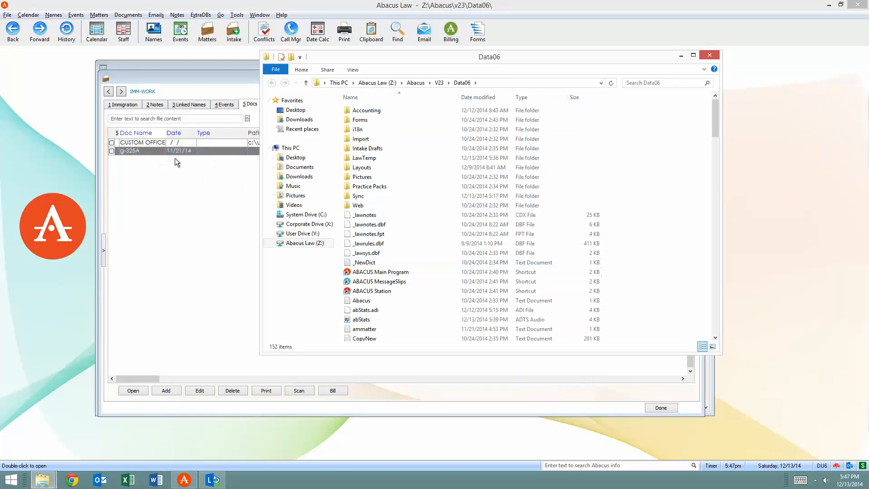
left_click(709, 57)
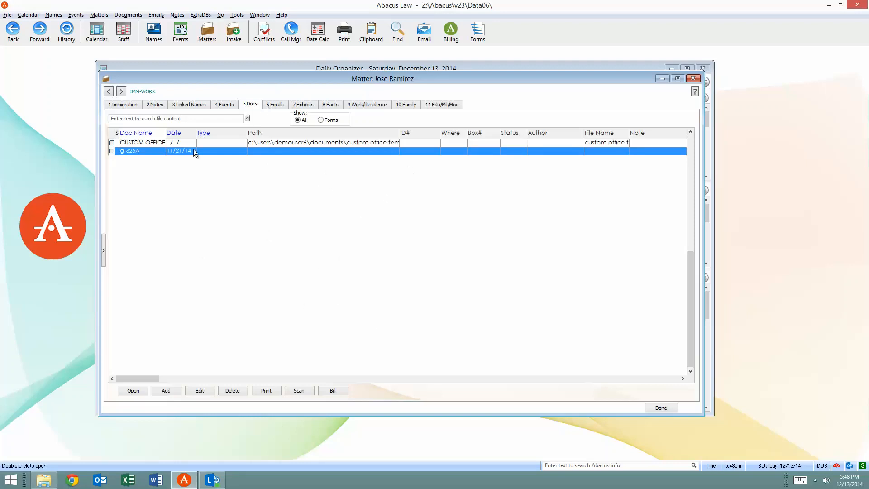
left_click(125, 119)
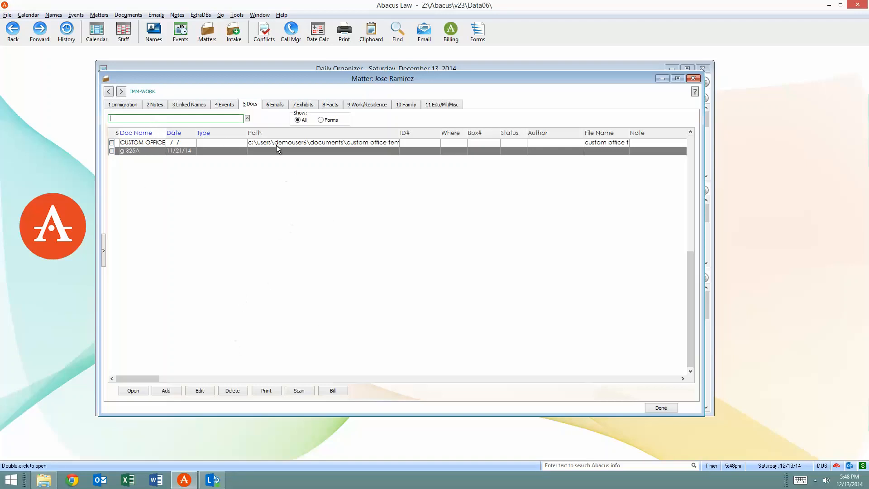
View the emails linked to the DIVORCE matter, and open the Lync contacts window and close it again
left_click(276, 104)
left_click(107, 92)
left_click(108, 91)
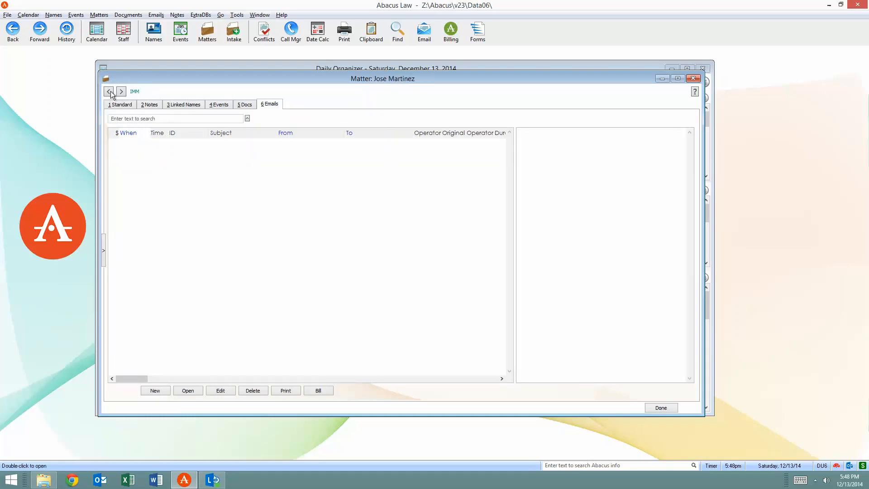
left_click(109, 92)
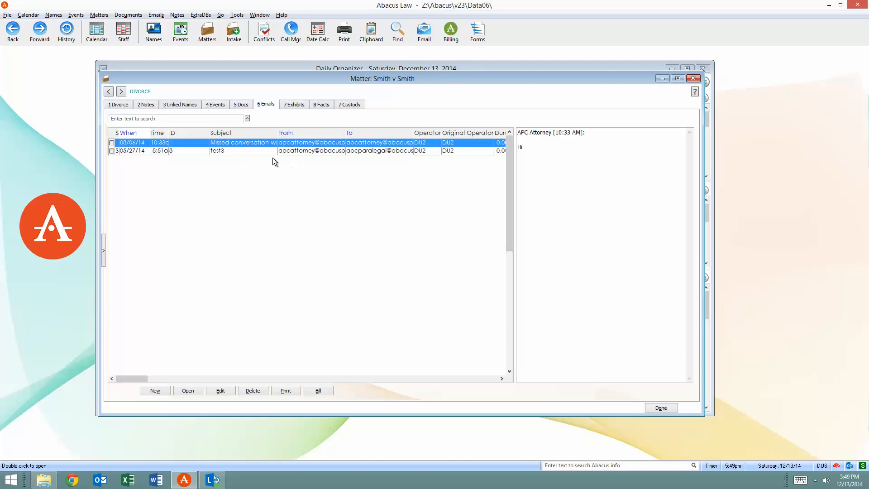
left_click(223, 151)
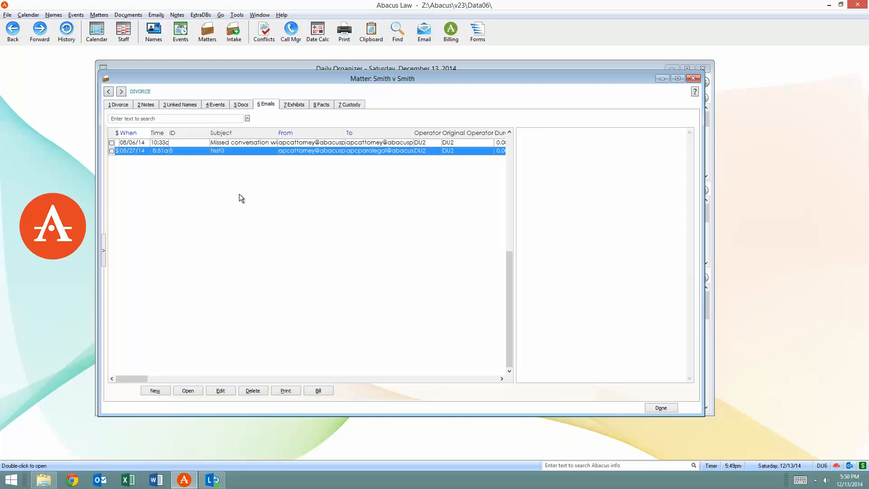
left_click(213, 479)
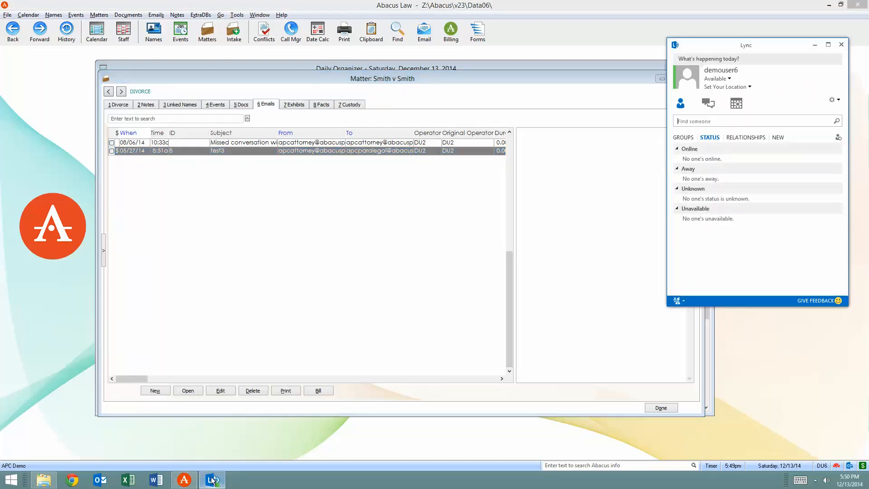
left_click(841, 45)
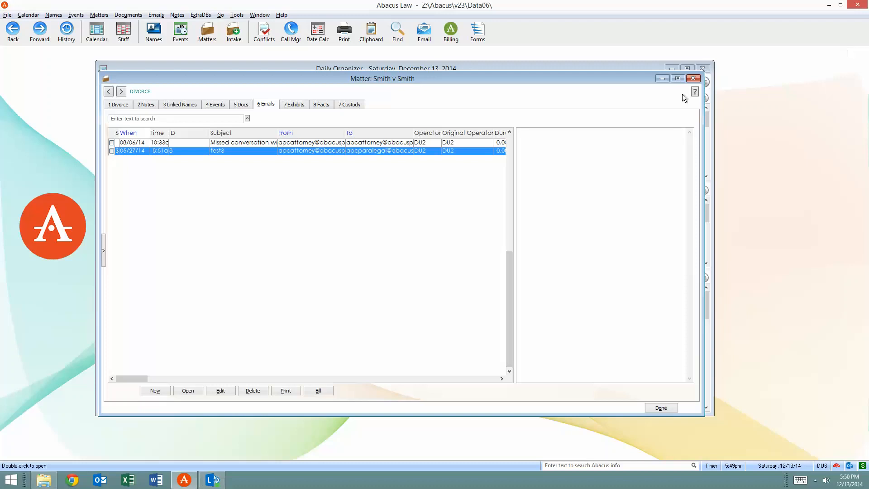
Switch to Outlook to view the Abacus add-in commands with the "Add-in test - DON'T SEND" draft, and return to AbacusLaw
left_click(100, 480)
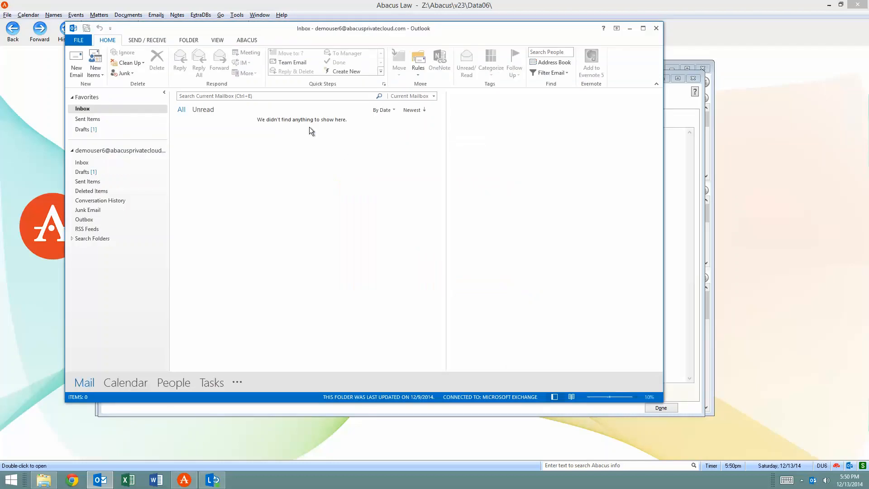
left_click(245, 40)
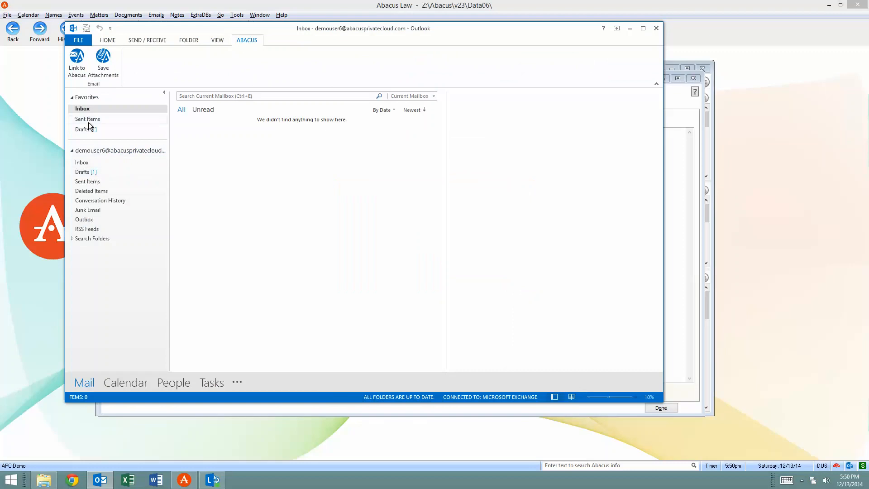
left_click(86, 172)
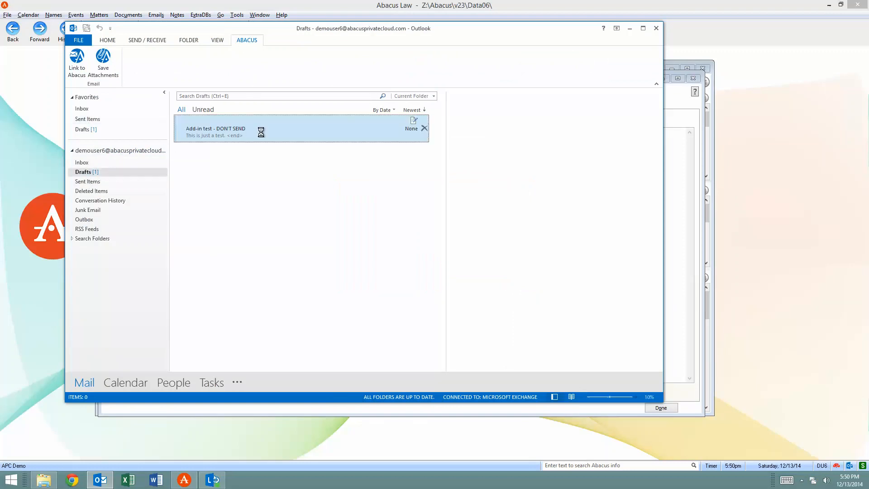
left_click(244, 41)
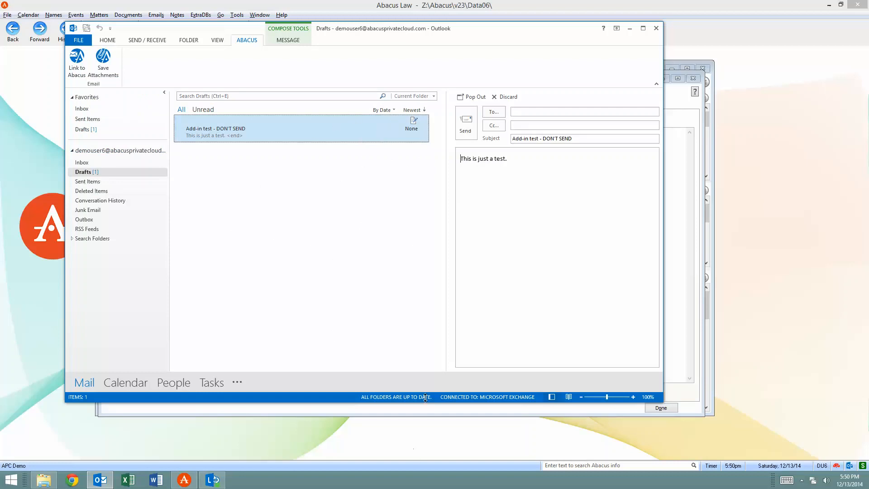
left_click(674, 92)
Compare the previews of the missed conversation and test3 emails linked to the DIVORCE matter
left_click(247, 144)
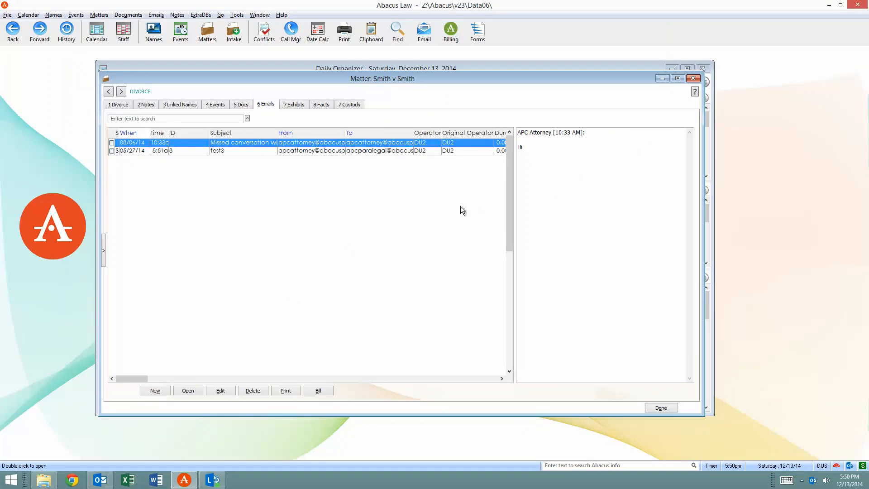
left_click(250, 151)
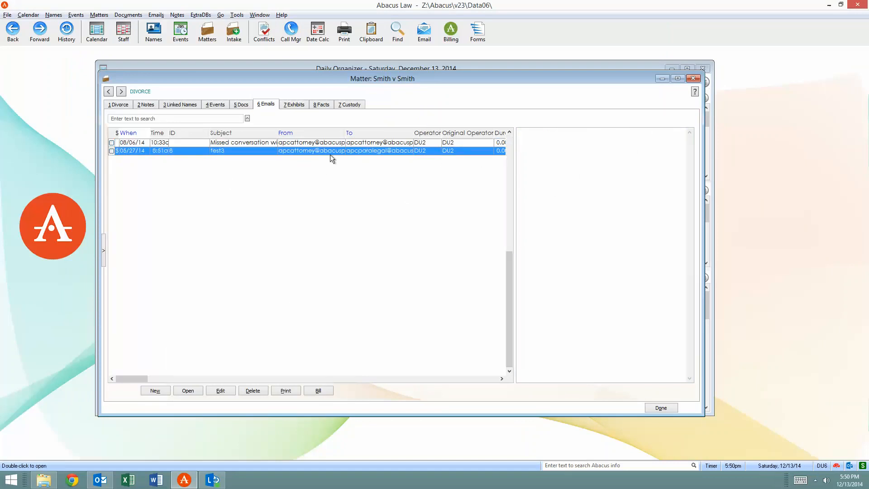
left_click(328, 142)
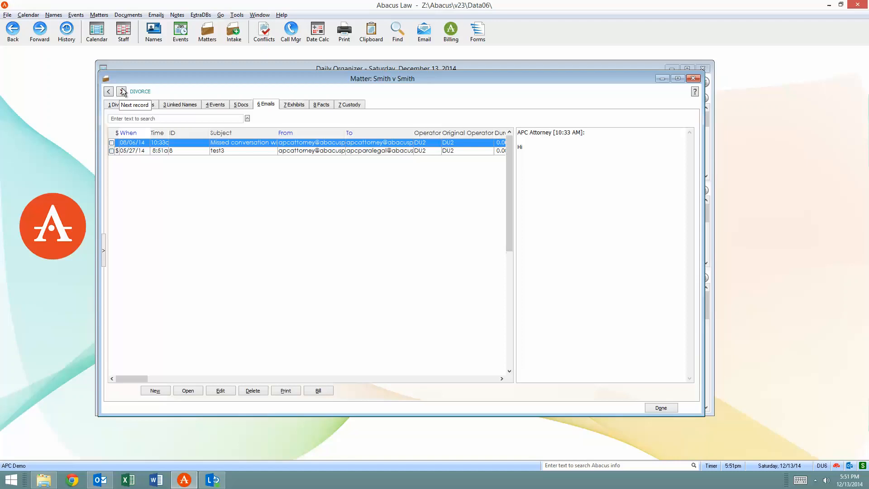
Open the forms library and preview the federal immigration forms I-864EZ, EOIR42B, ETA-9089, N-400CHILD and I-246
left_click(478, 35)
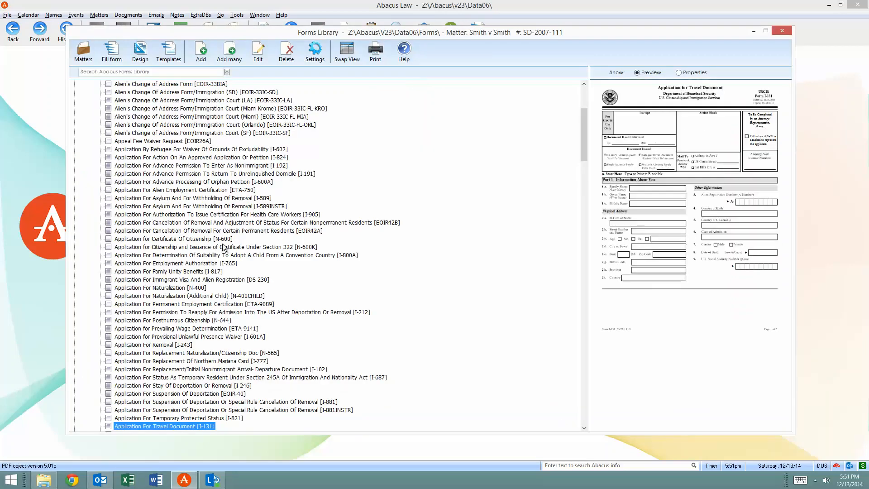
scroll(274, 247, "up", 5)
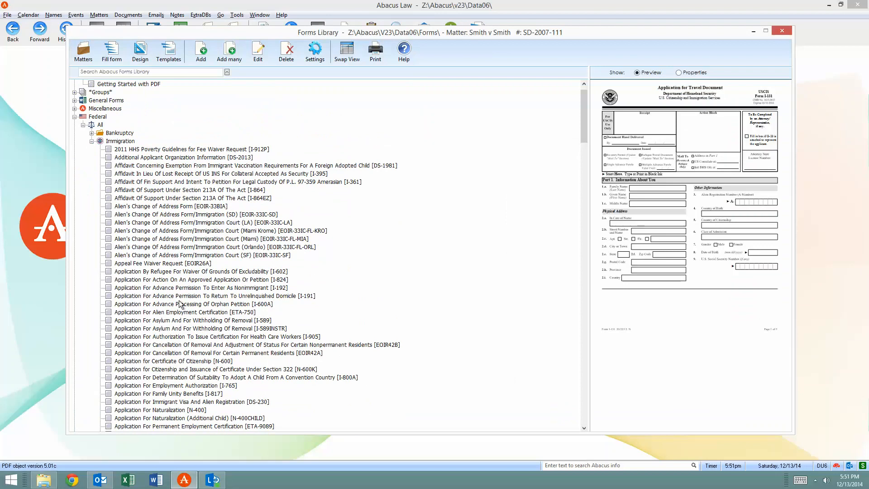
left_click(178, 199)
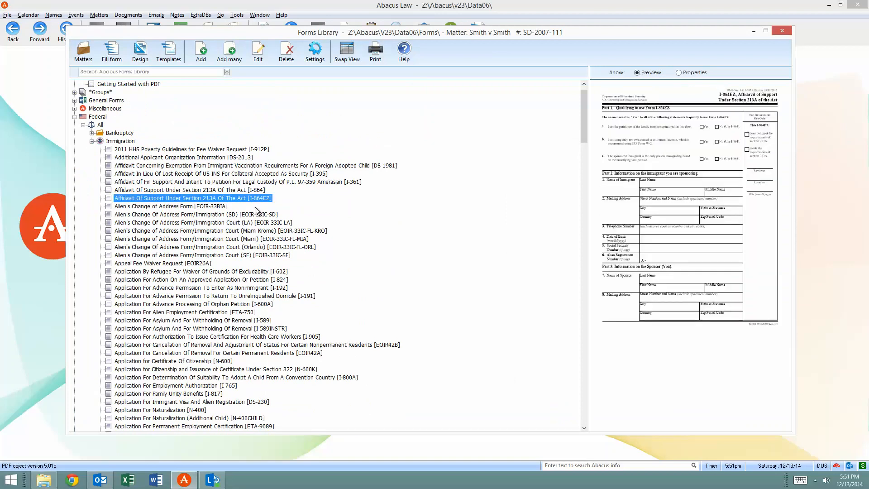
scroll(171, 253, "down", 4)
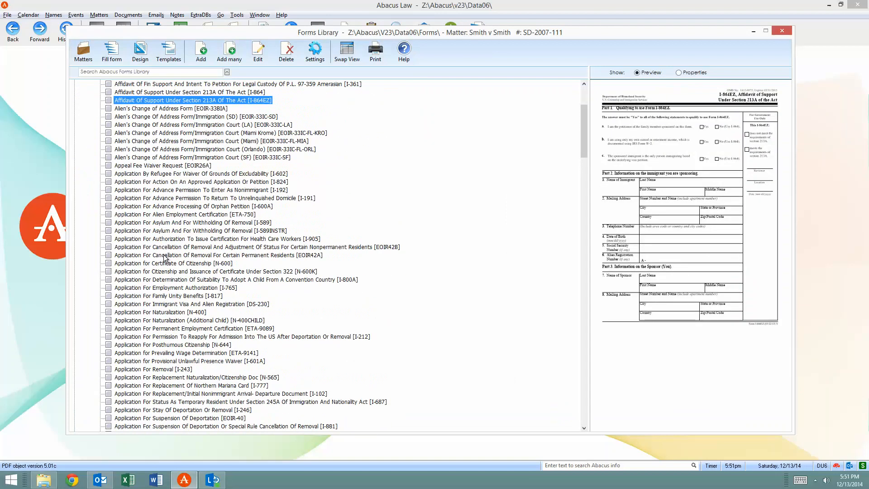
left_click(164, 249)
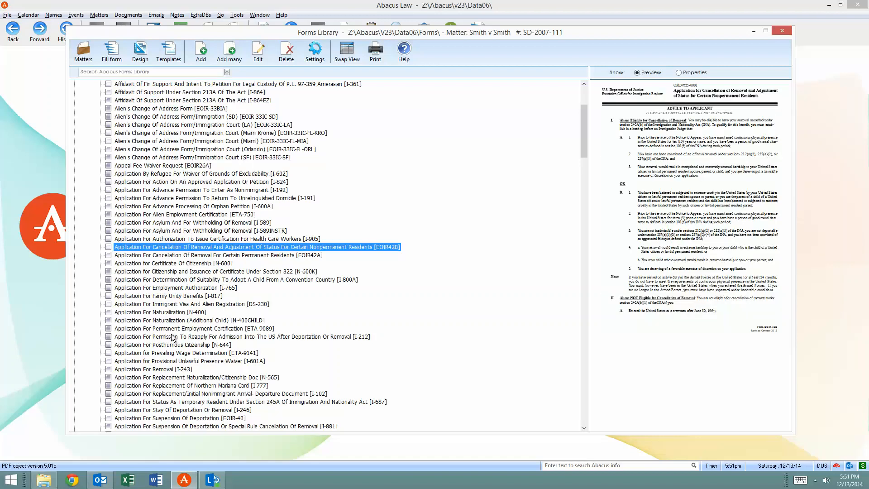
left_click(199, 331)
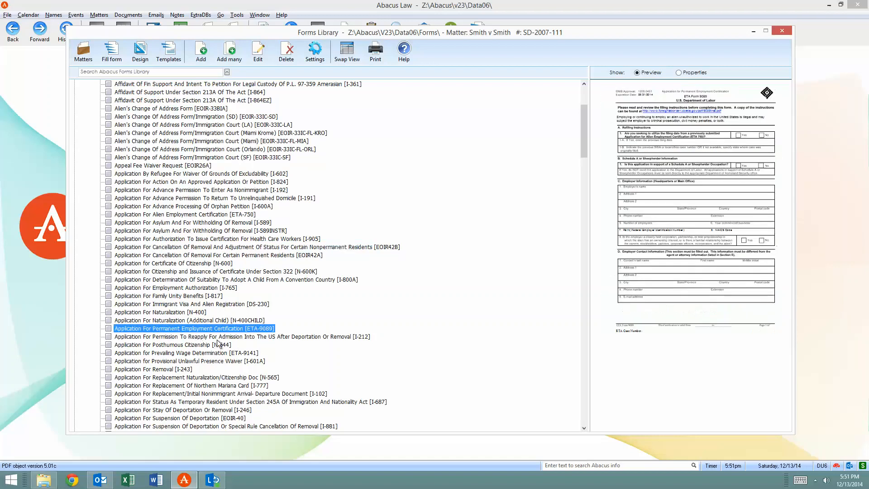
left_click(182, 321)
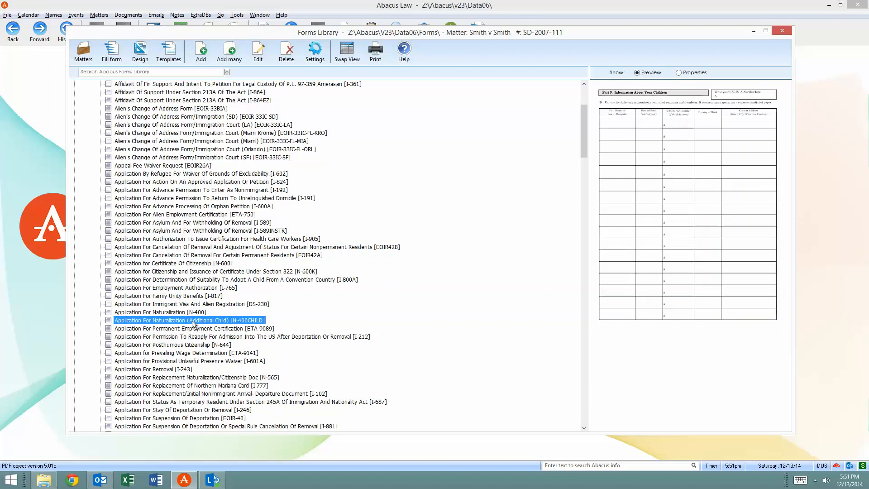
scroll(181, 299, "down", 3)
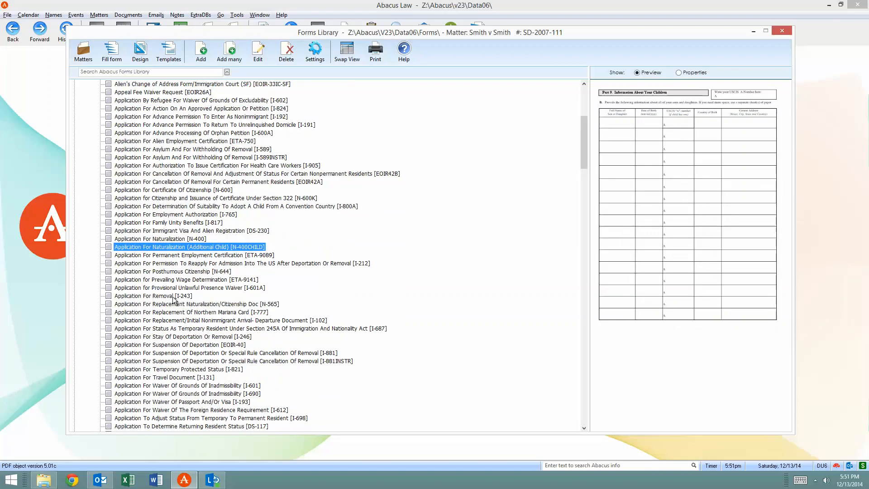
left_click(184, 337)
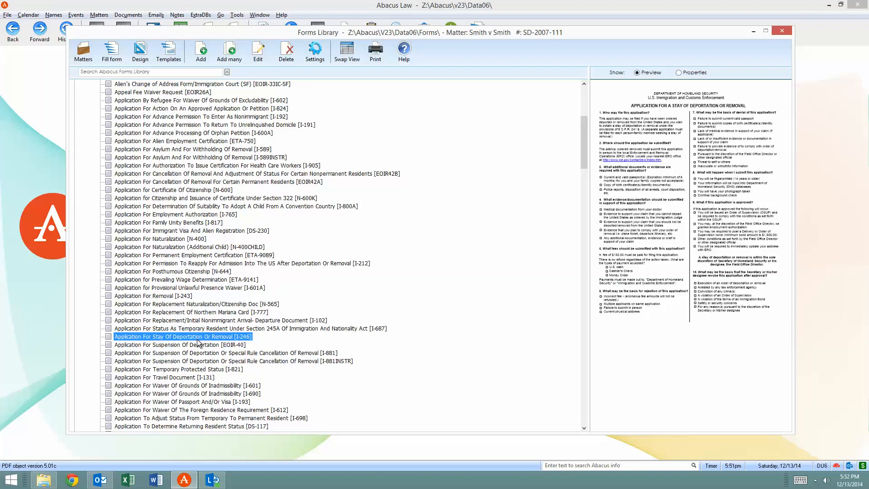
Open the Application for Certificate of Citizenship (N-600) for filling, and dismiss its introductory message permanently
left_click(186, 191)
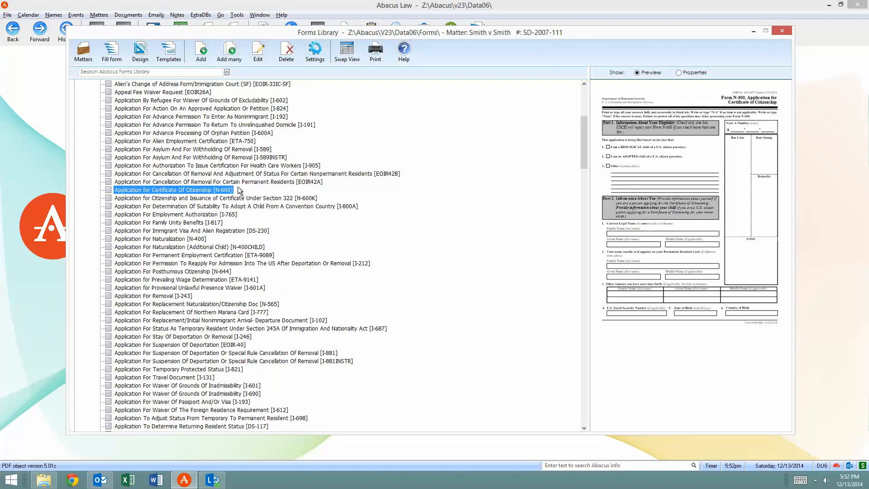
scroll(363, 145, "down", 1)
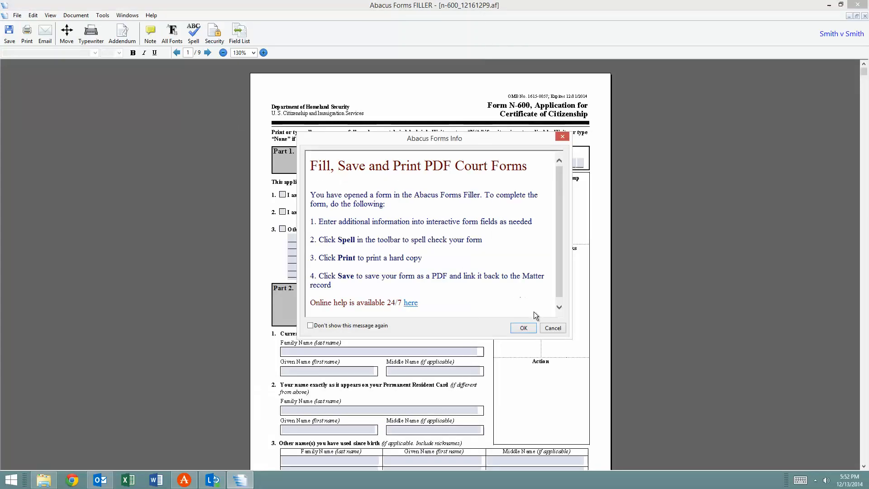
left_click(359, 326)
left_click(523, 328)
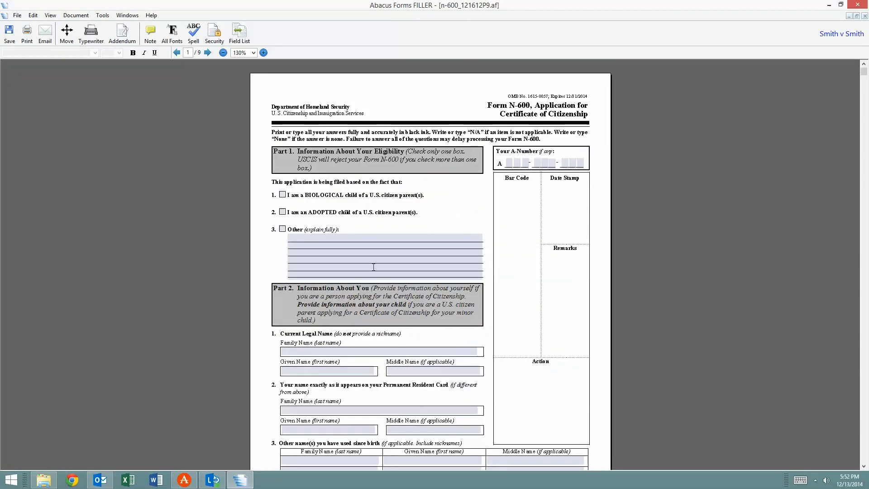
Enter "Add additional items" as the Other explanation and mark the adopted child option on the N-600, closing the form without saving
left_click(326, 242)
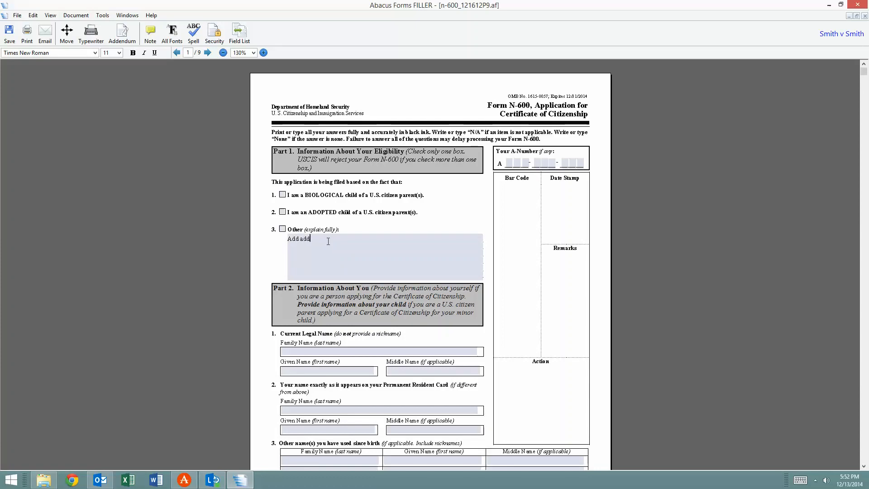
type("Add additional items")
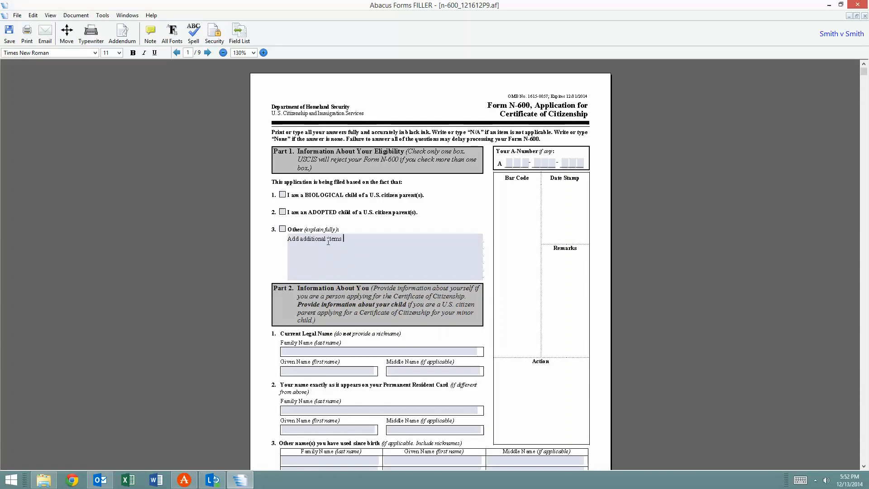
left_click(282, 213)
left_click(282, 196)
left_click(282, 212)
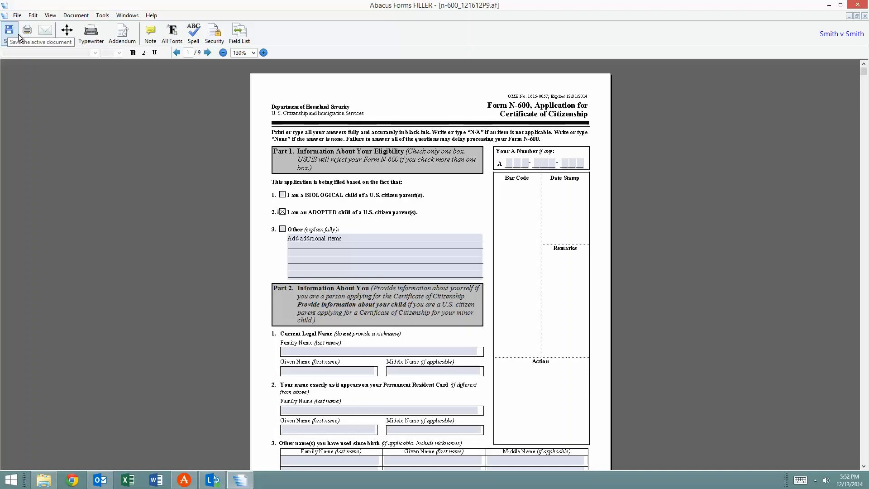
left_click(864, 16)
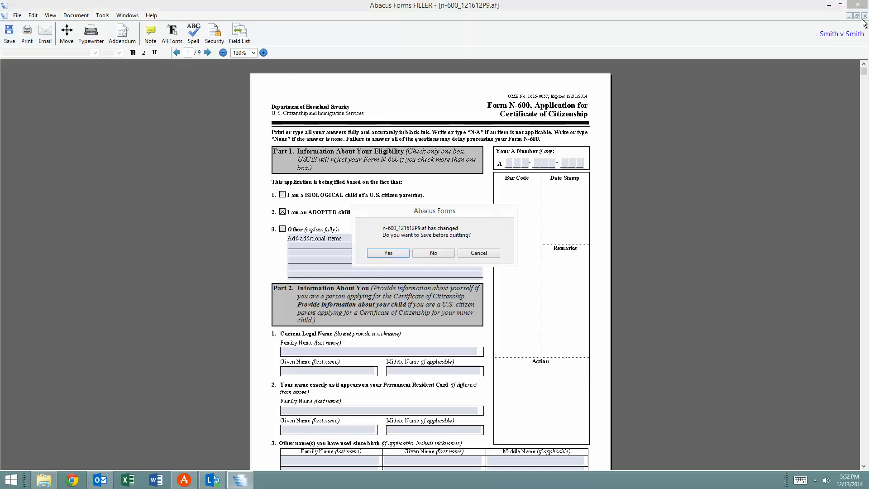
left_click(423, 252)
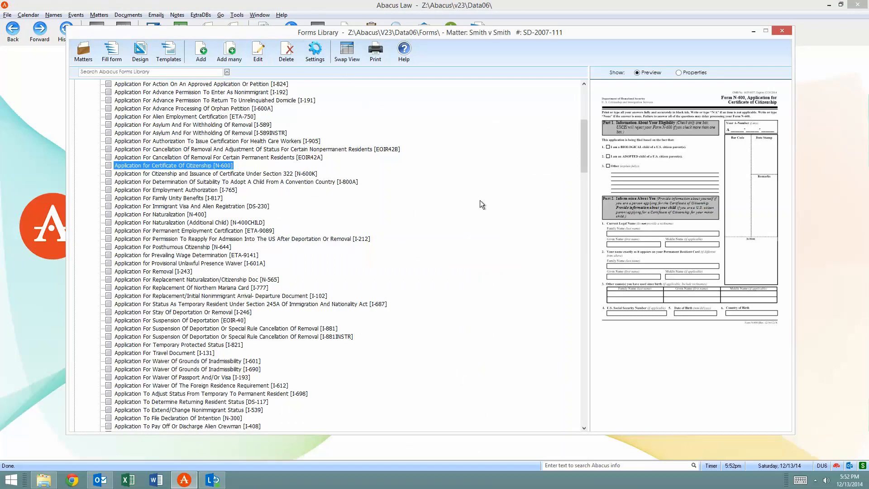
Examine the full list of federal immigration forms and preview the I-693 medical examination and vaccination record instructions
scroll(288, 261, "up", 8)
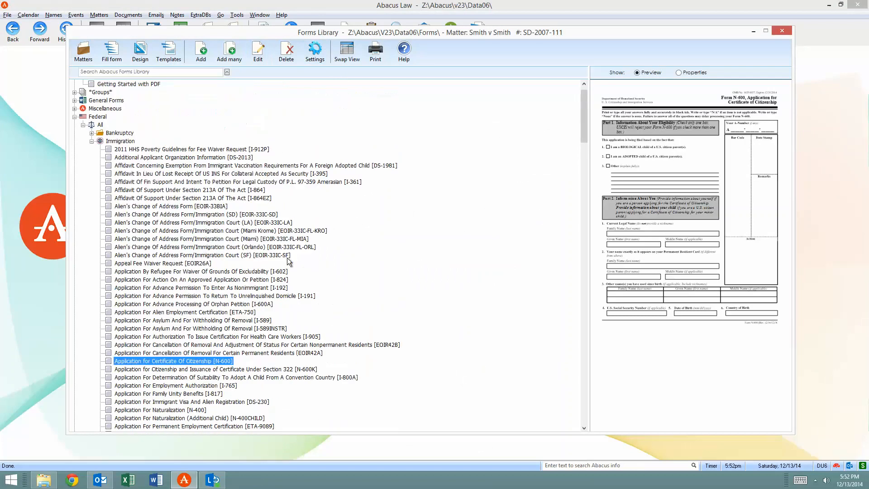
scroll(288, 262, "up", 1)
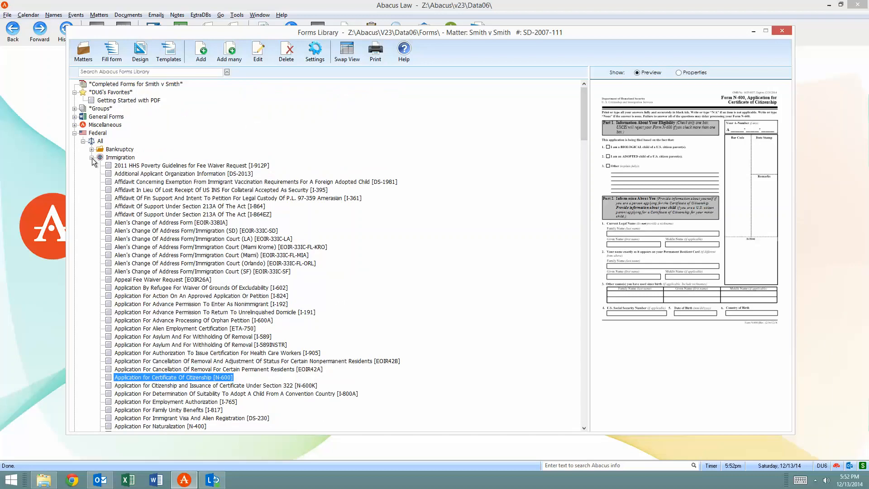
left_click(92, 158)
left_click(93, 158)
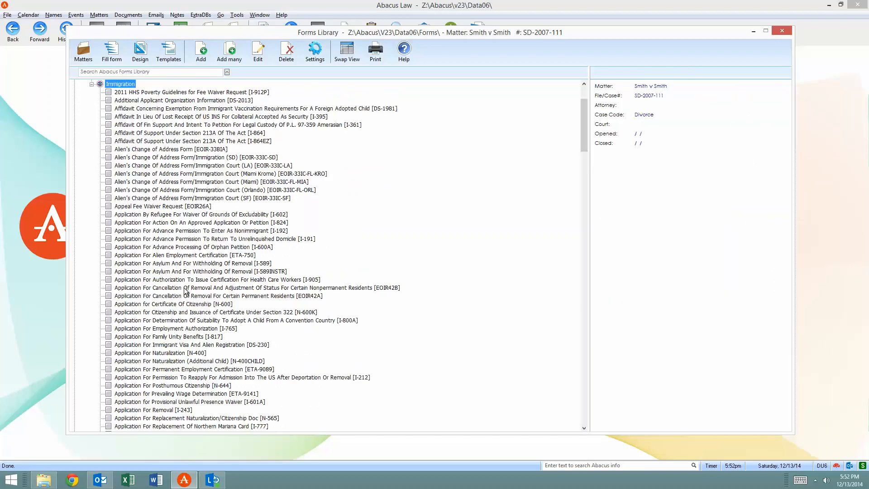
scroll(184, 294, "down", 20)
scroll(176, 295, "down", 20)
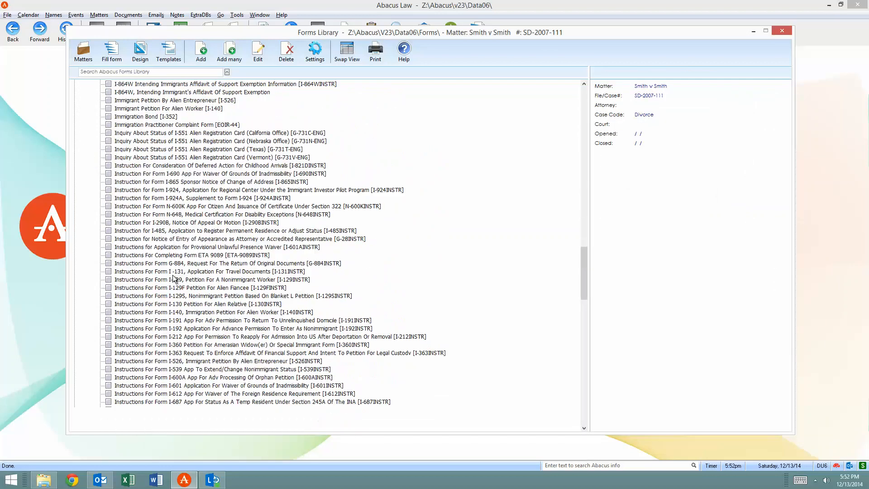
scroll(172, 287, "down", 7)
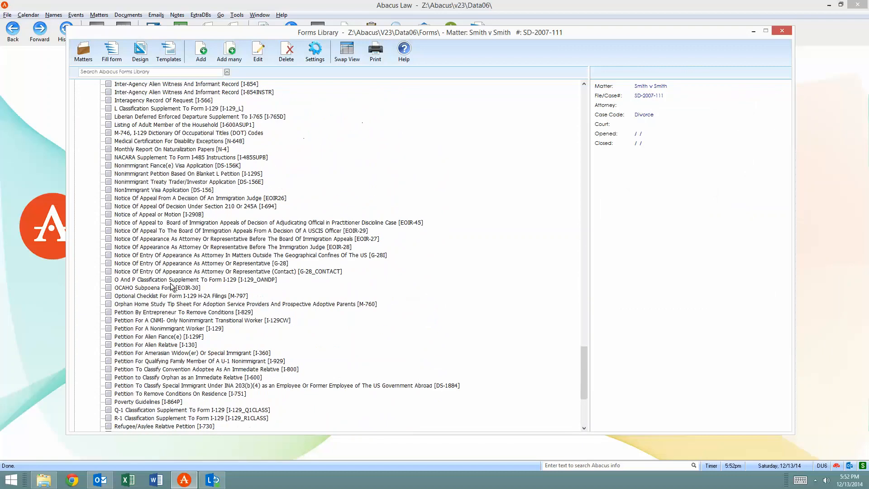
scroll(183, 296, "down", 4)
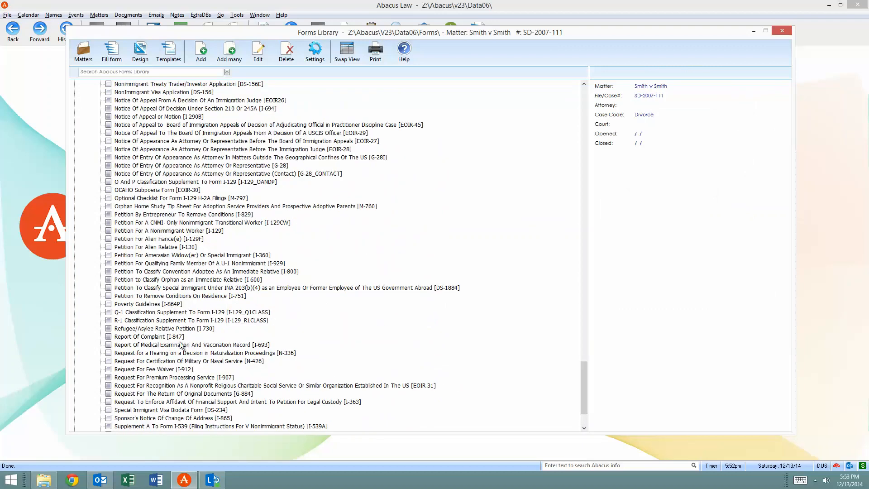
scroll(177, 289, "down", 3)
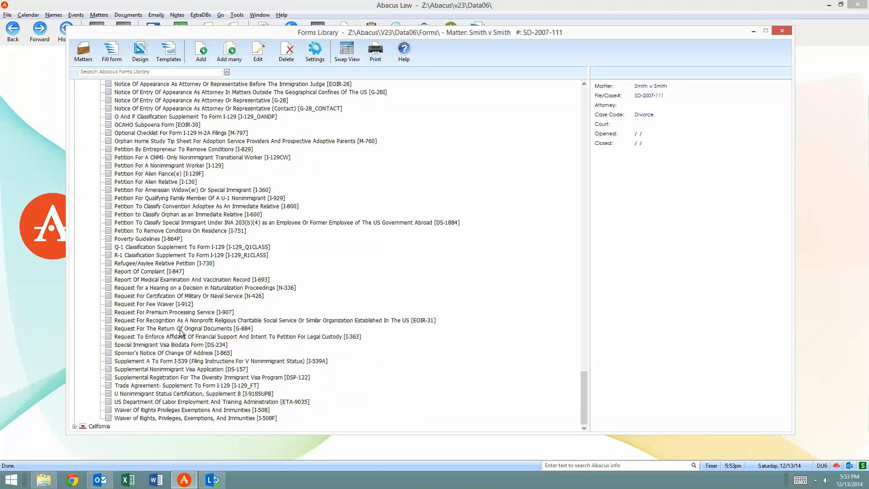
scroll(191, 323, "up", 13)
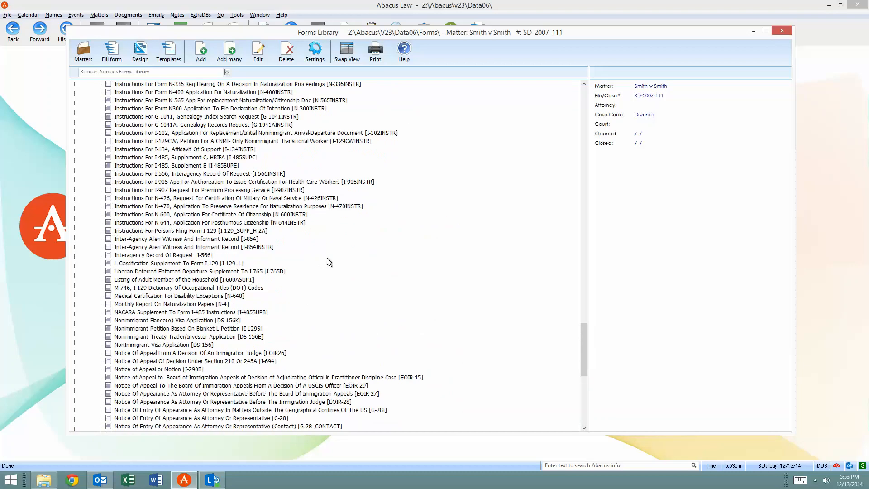
scroll(327, 258, "up", 11)
left_click(167, 174)
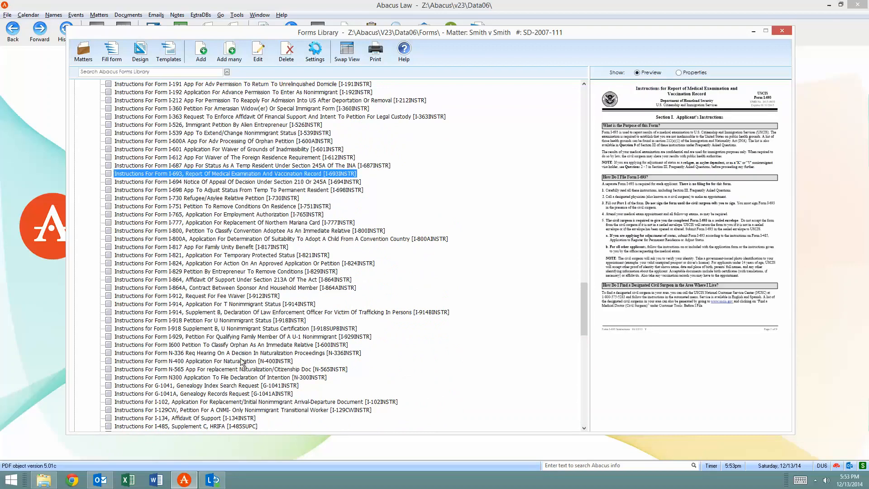
Collapse the Immigration forms category and close the forms library
scroll(271, 357, "up", 20)
scroll(253, 310, "up", 1)
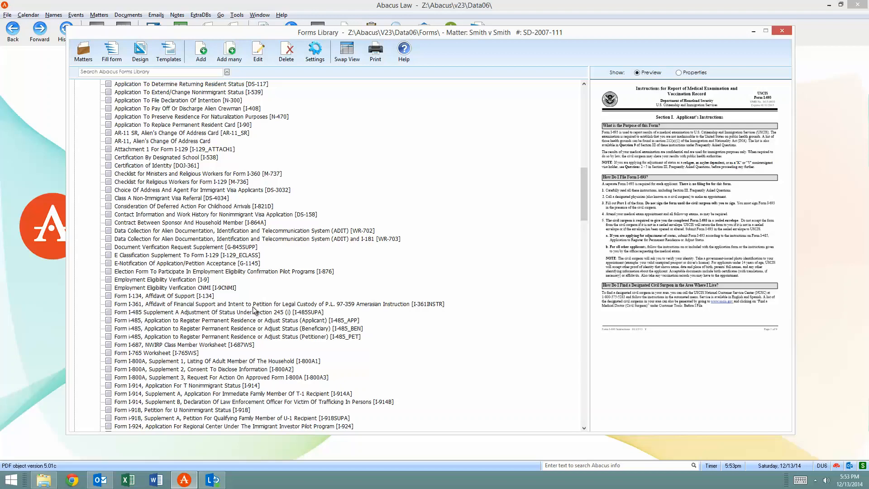
scroll(253, 310, "up", 20)
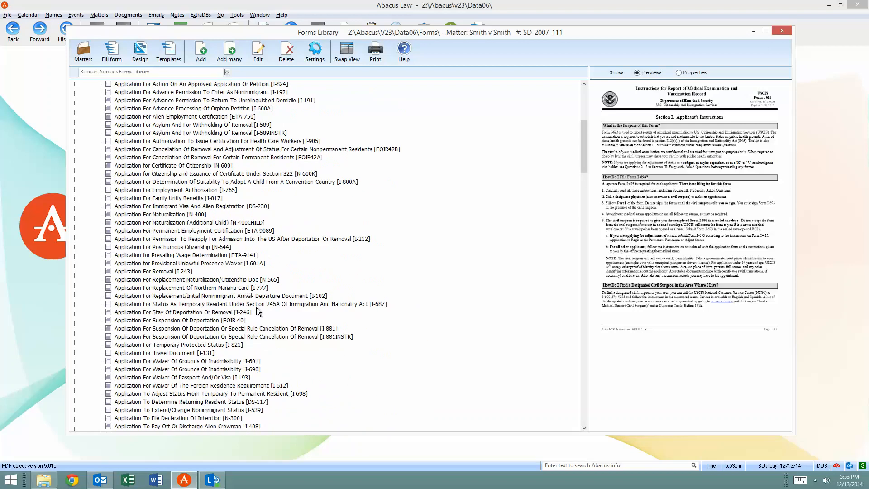
scroll(246, 266, "up", 2)
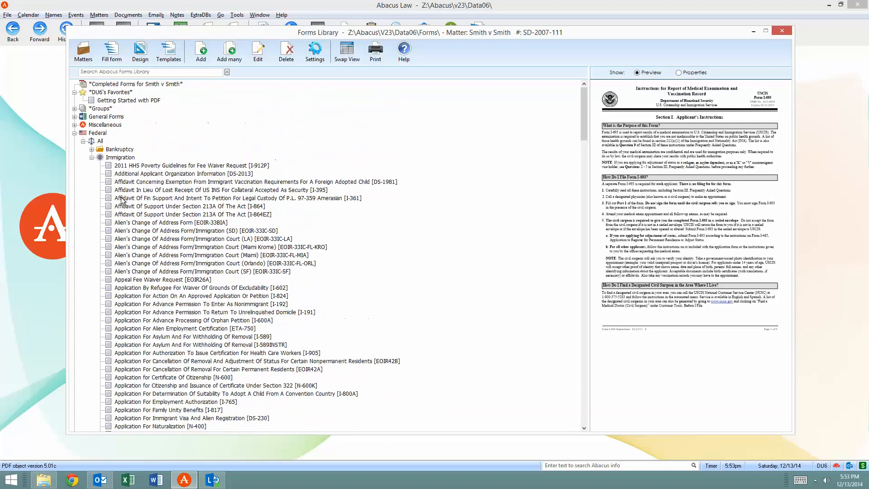
left_click(92, 158)
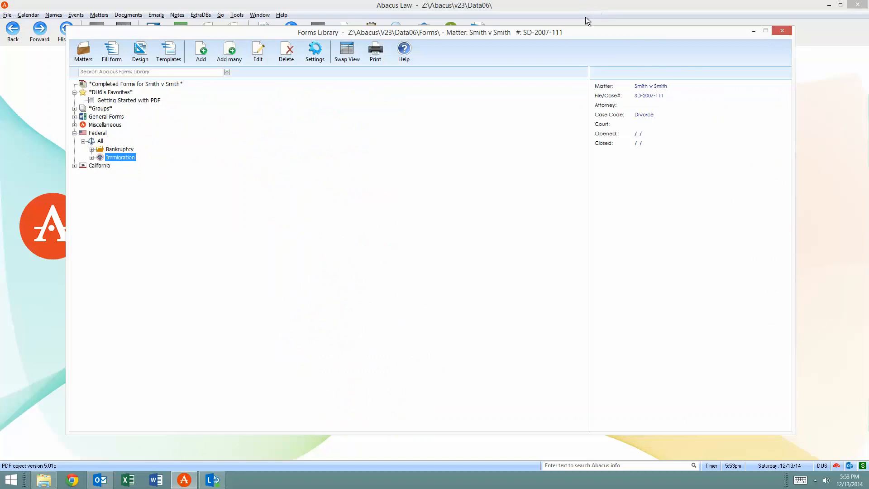
left_click(659, 10)
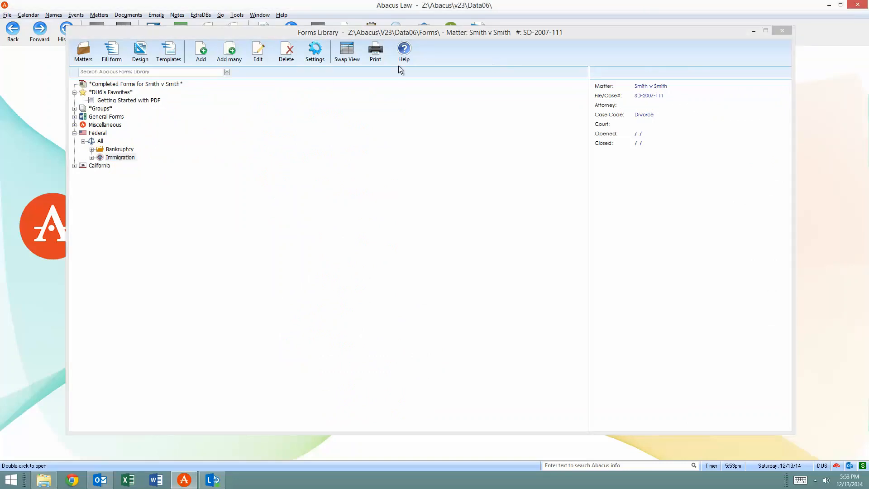
left_click(784, 31)
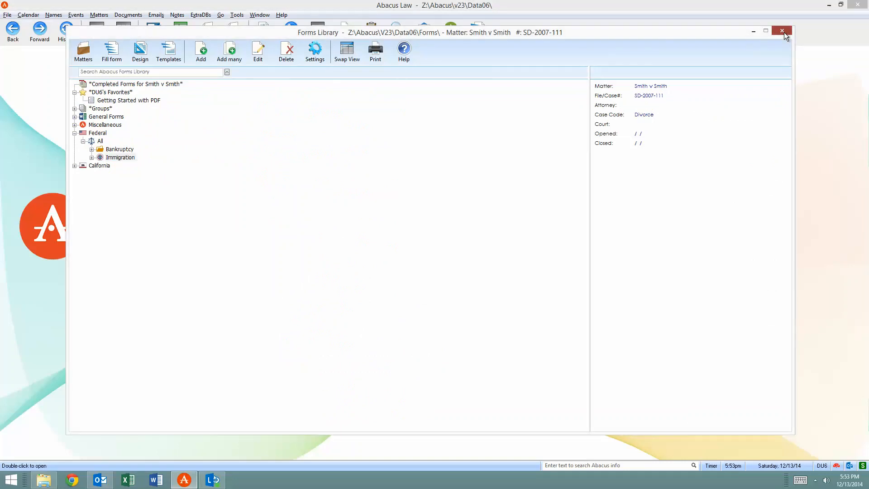
left_click(785, 31)
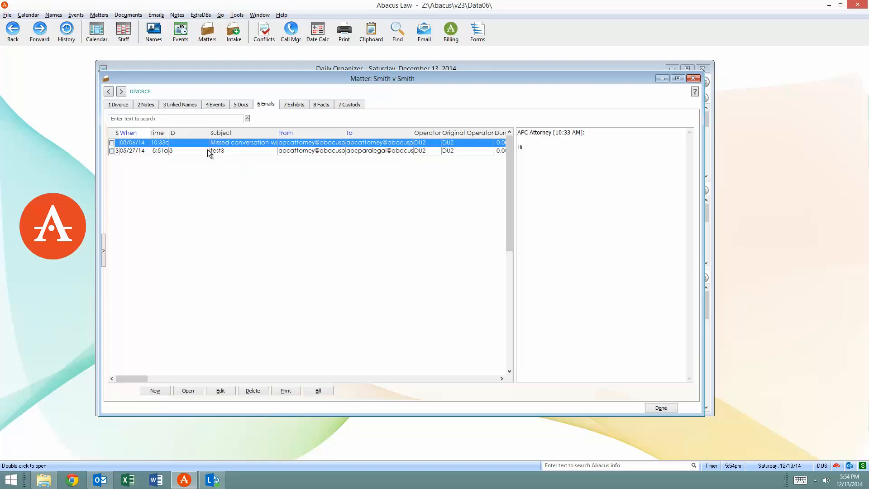
Show the DIVORCE matter's main page and move forward through the matters to the IMM-WORK immigration matter
left_click(123, 105)
left_click(121, 92)
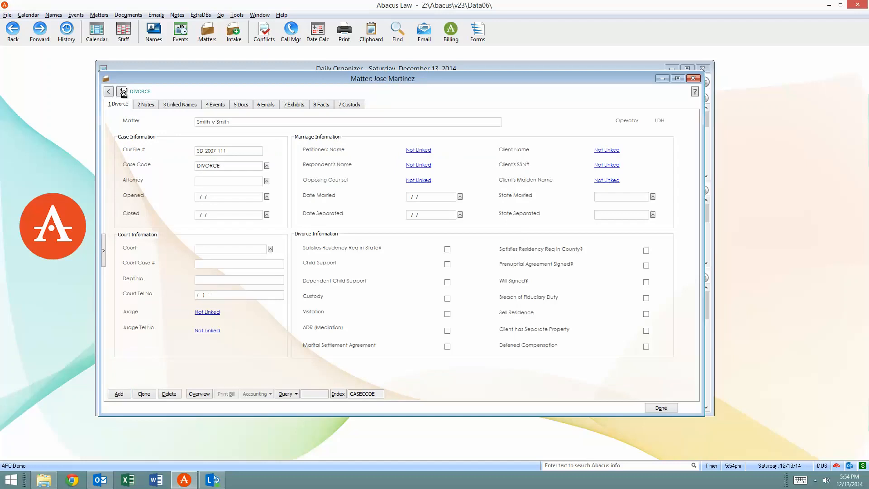
left_click(122, 92)
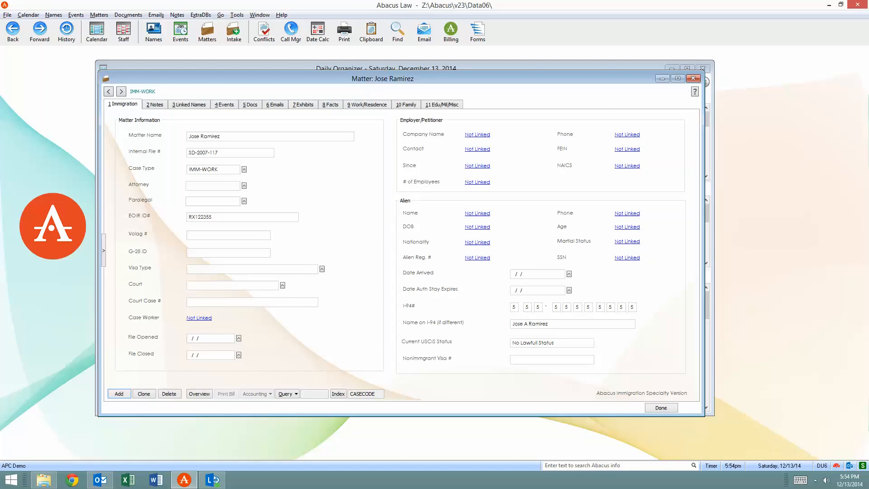
Switch away from the matter and clear the remote desktop by closing the AbacusLaw, Outlook, Lync and Documents windows
key("alt+Tab")
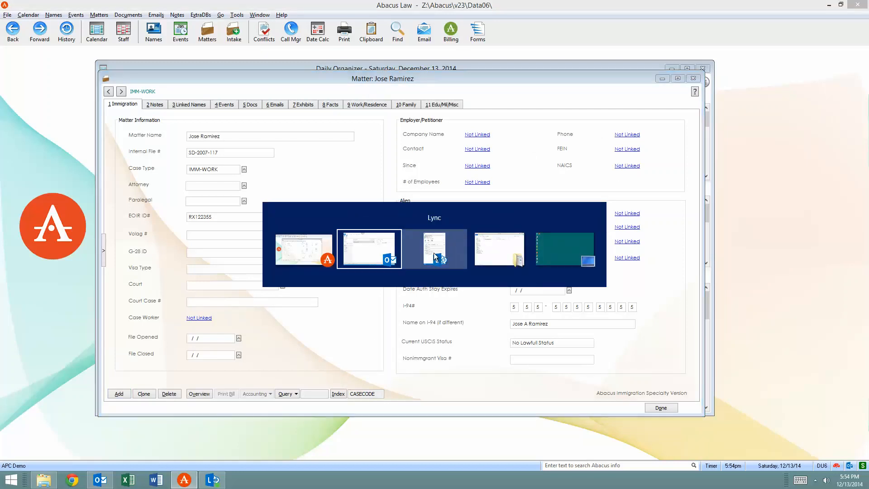
key("alt+Tab")
key("alt+Tab")
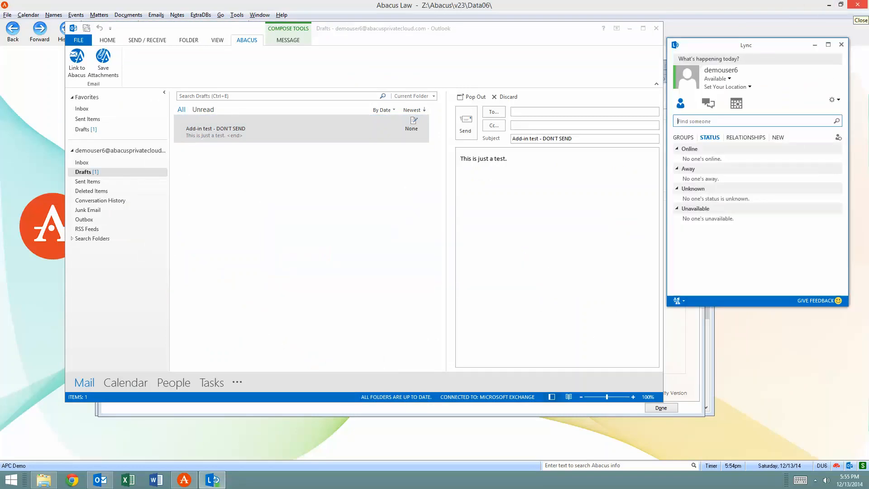
left_click(857, 4)
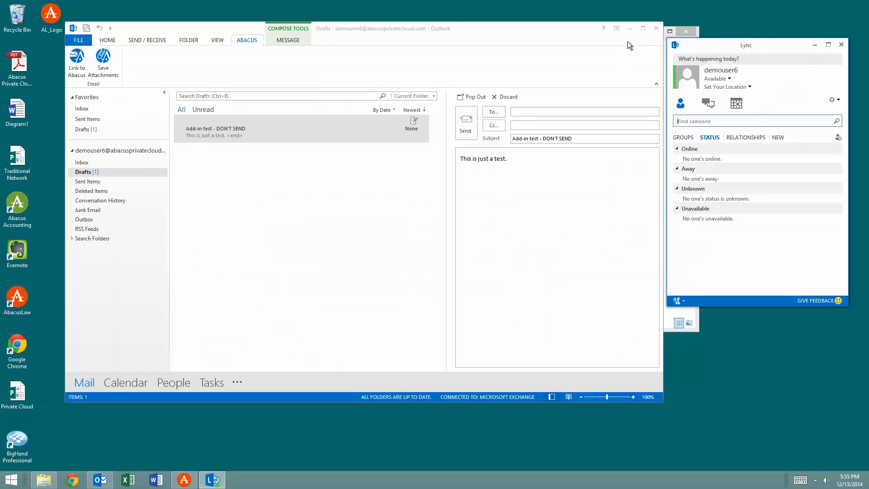
left_click(656, 29)
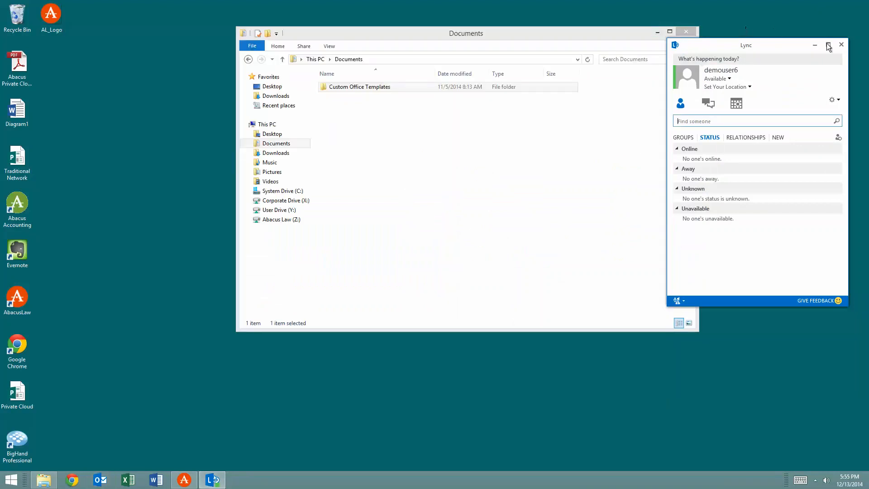
left_click(842, 45)
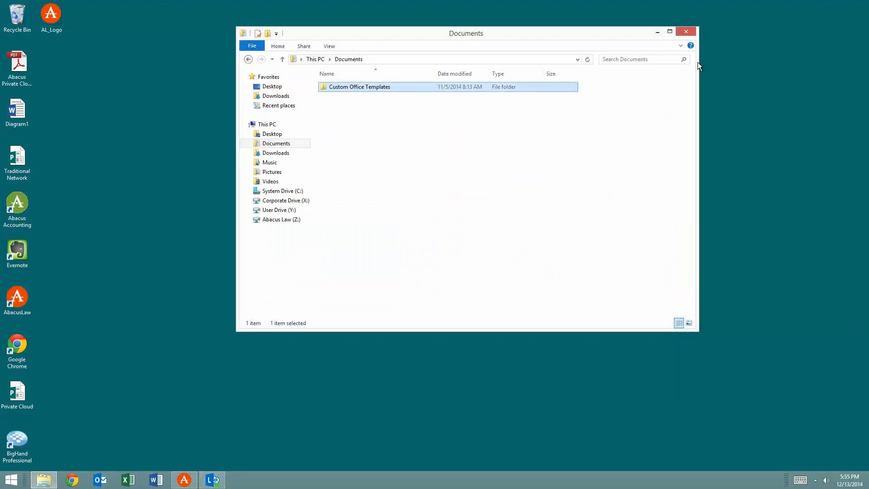
left_click(687, 32)
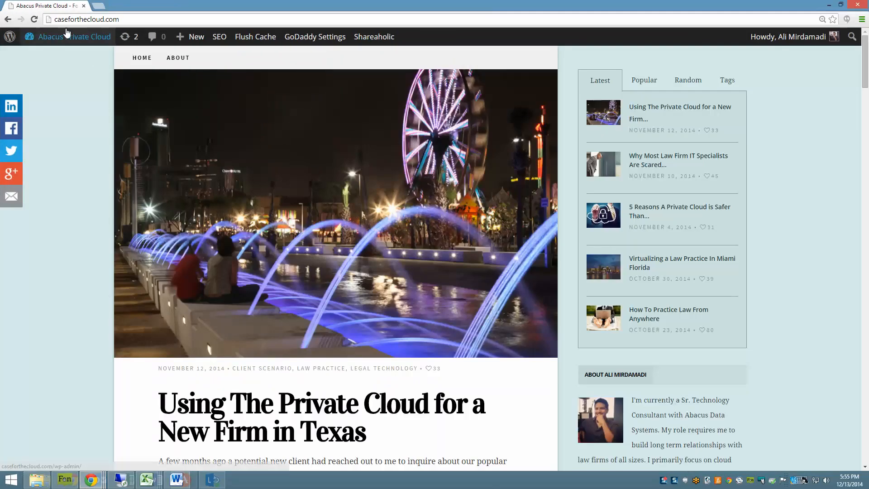
Look through the Abacus Private Cloud blog posts on caseforthecloud.com down to the Miami law practice article
scroll(149, 232, "down", 3)
scroll(149, 233, "down", 15)
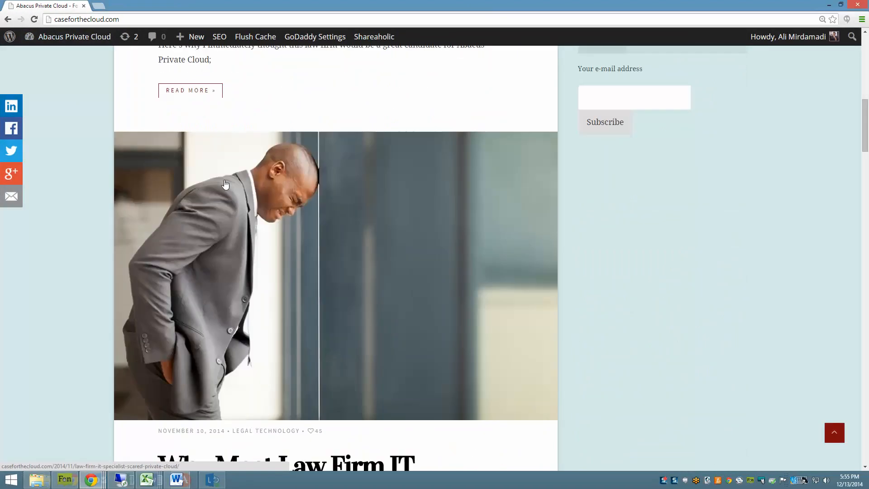
scroll(252, 219, "down", 18)
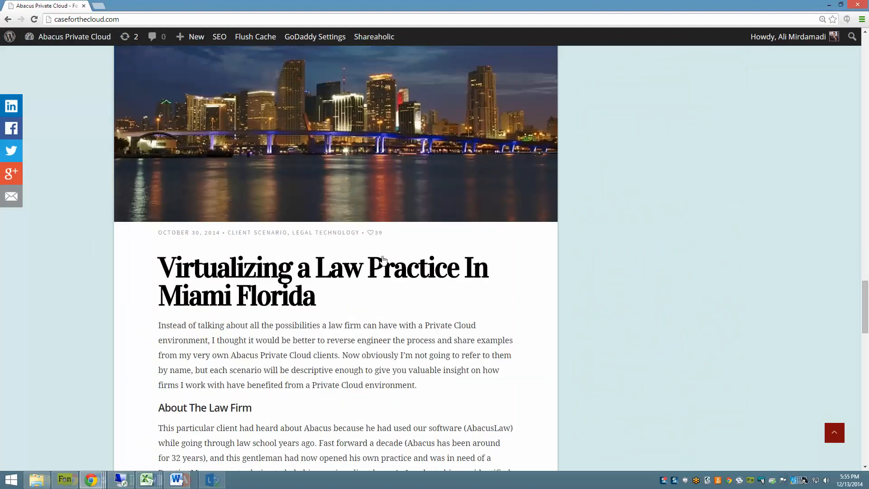
scroll(143, 169, "down", 3)
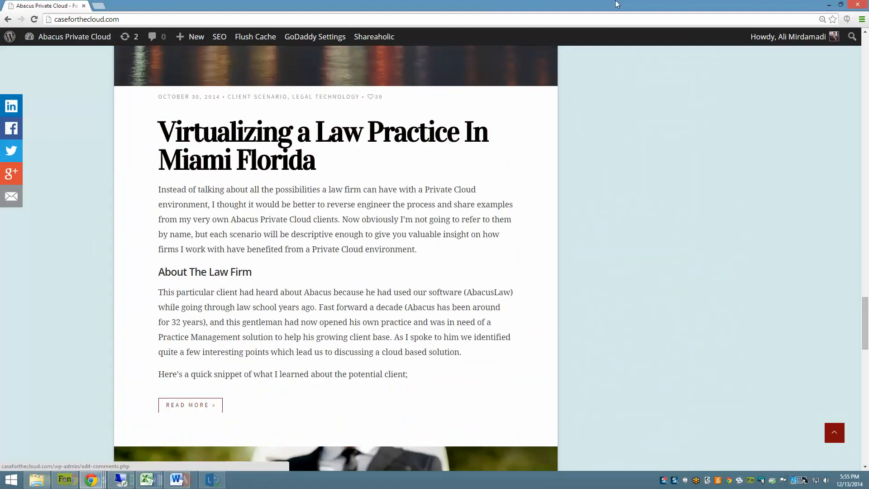
Minimize the browser and the remote desktop session, and show the Word document with the presenter's contact details
left_click(830, 5)
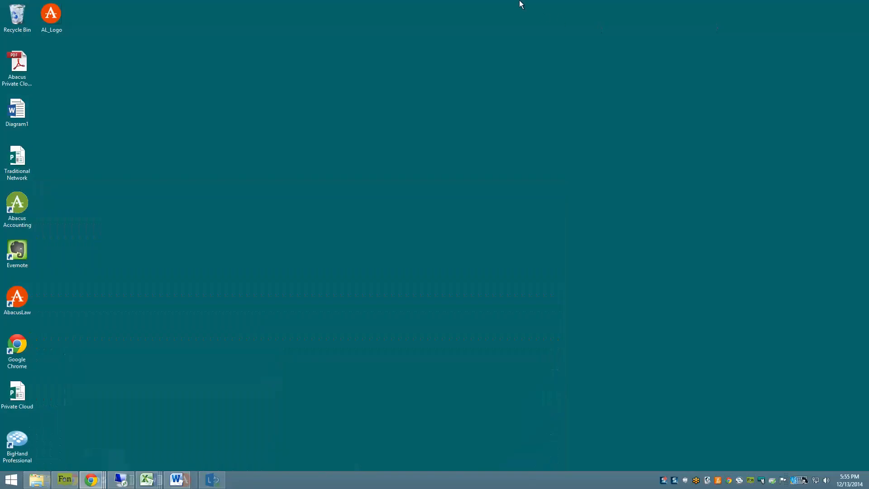
left_click(525, 6)
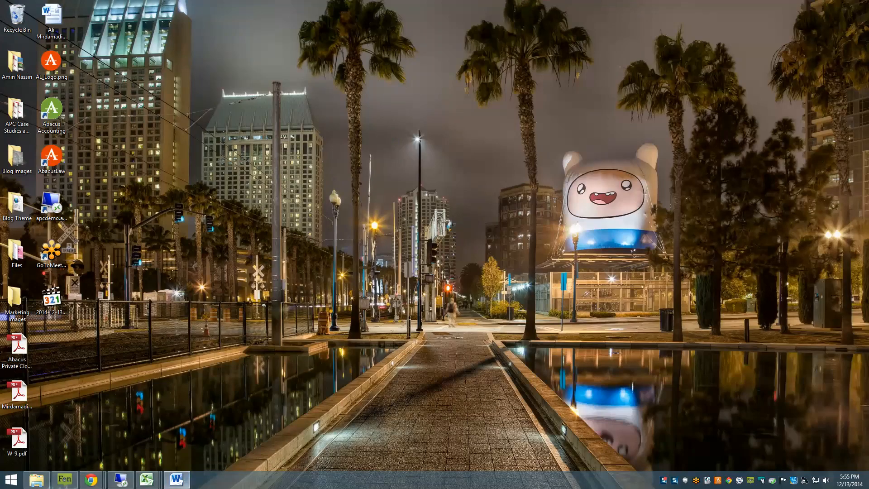
left_click_drag(868, 27, 509, 12)
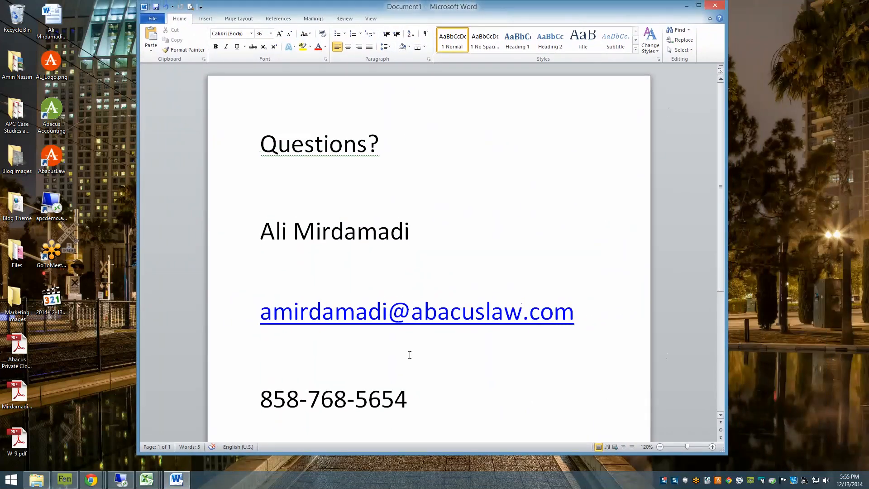